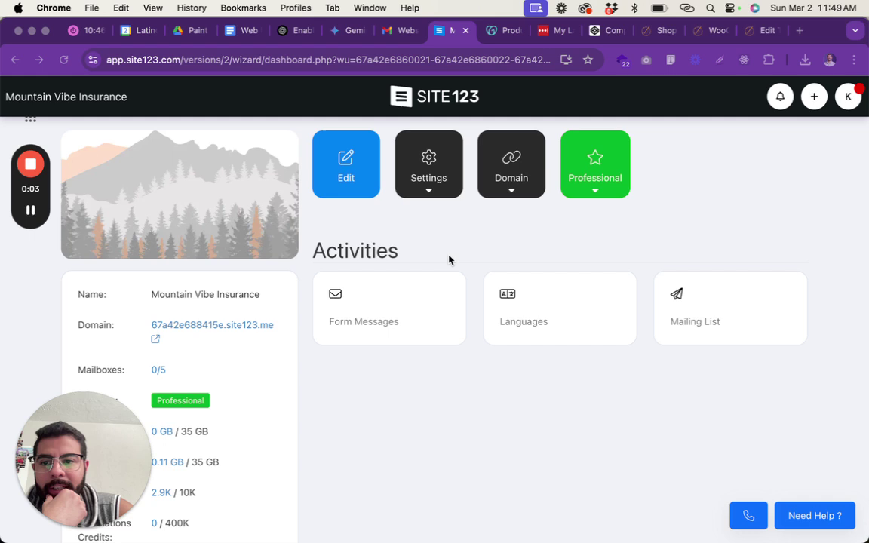
Add the already-owned domain mountainvibeins.com to the site's domain settings and submit it.
{"action": "left_click", "coordinate": [504, 186]}
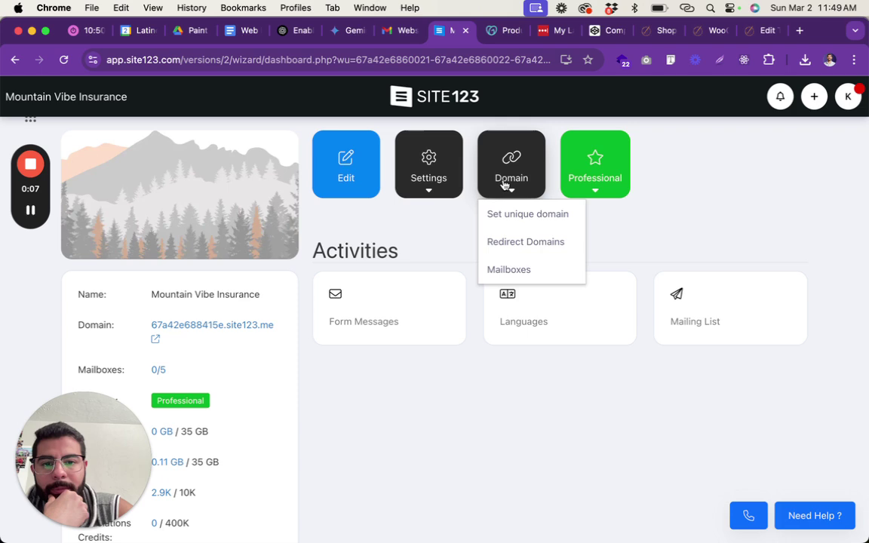
{"action": "left_click", "coordinate": [520, 215]}
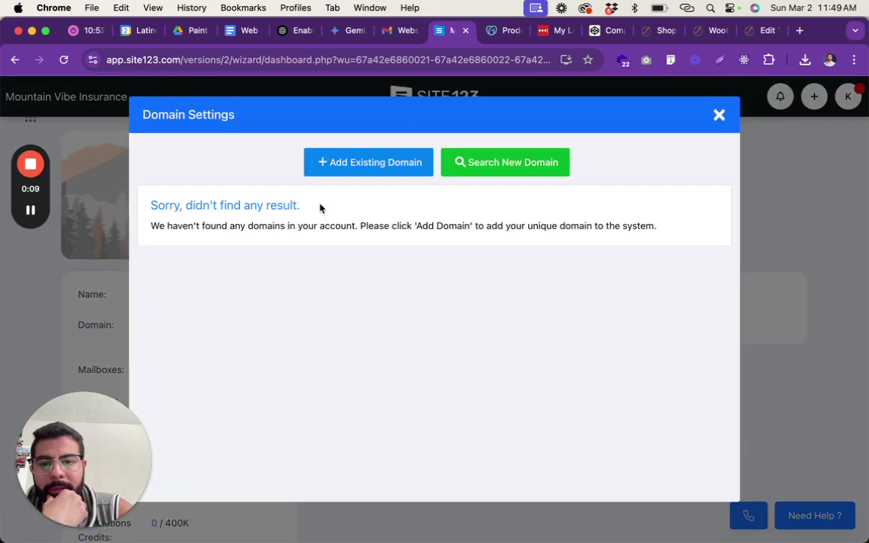
{"action": "left_click", "coordinate": [365, 162]}
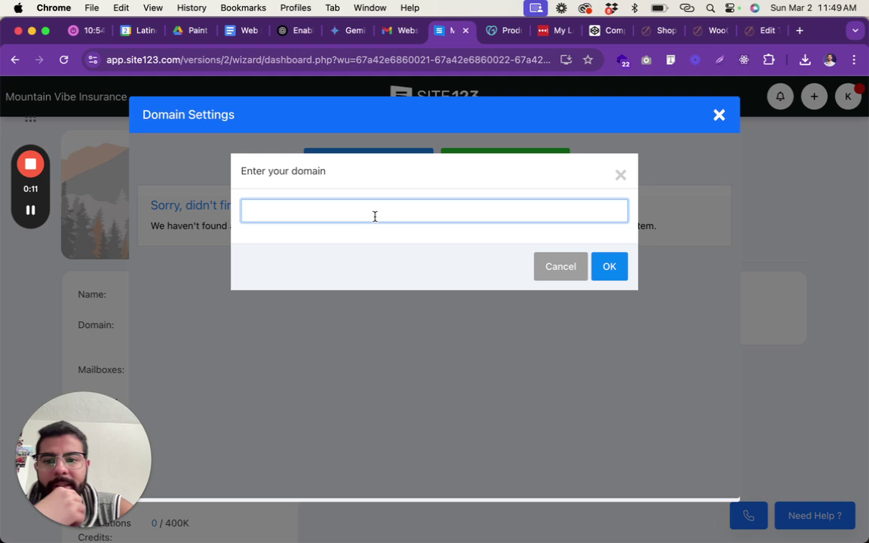
{"action": "type", "text": "mountainvibeins.com"}
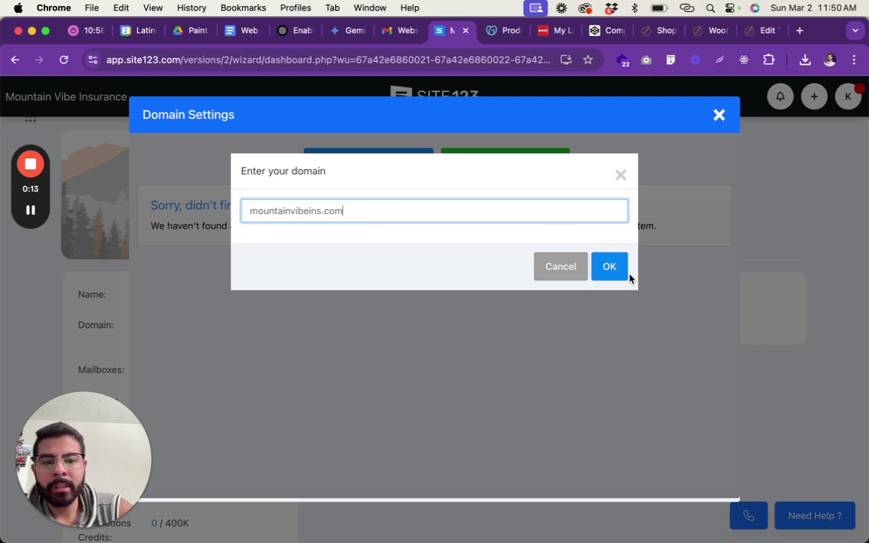
{"action": "left_click", "coordinate": [622, 276]}
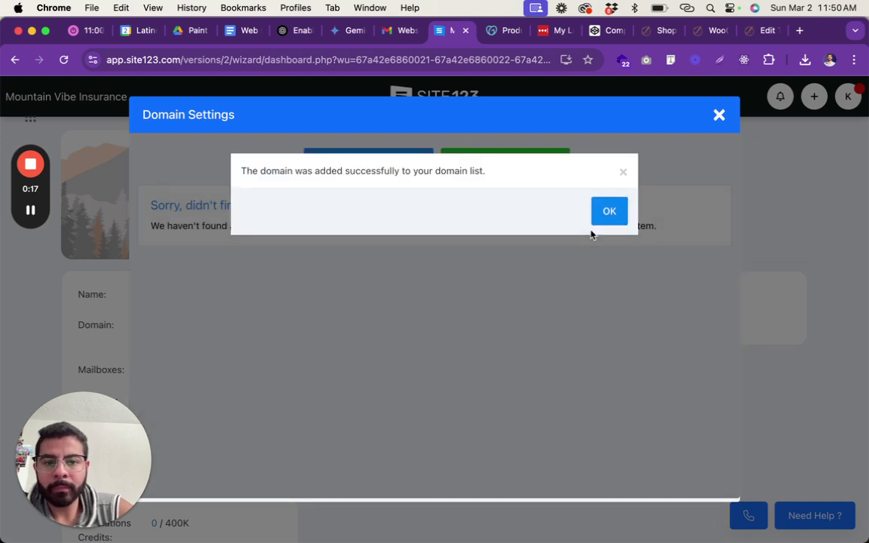
{"action": "left_click", "coordinate": [607, 215]}
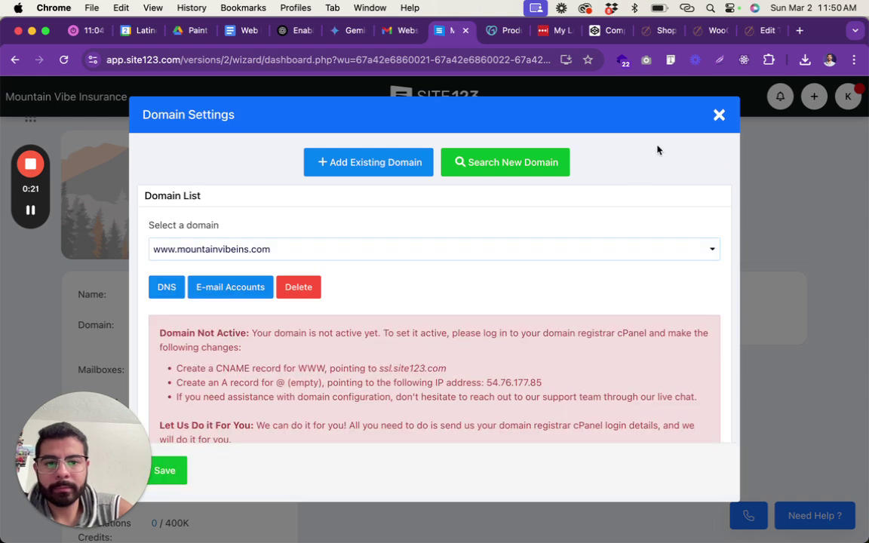
{"action": "scroll", "coordinate": [381, 283], "scroll_direction": "down", "scroll_amount": 2}
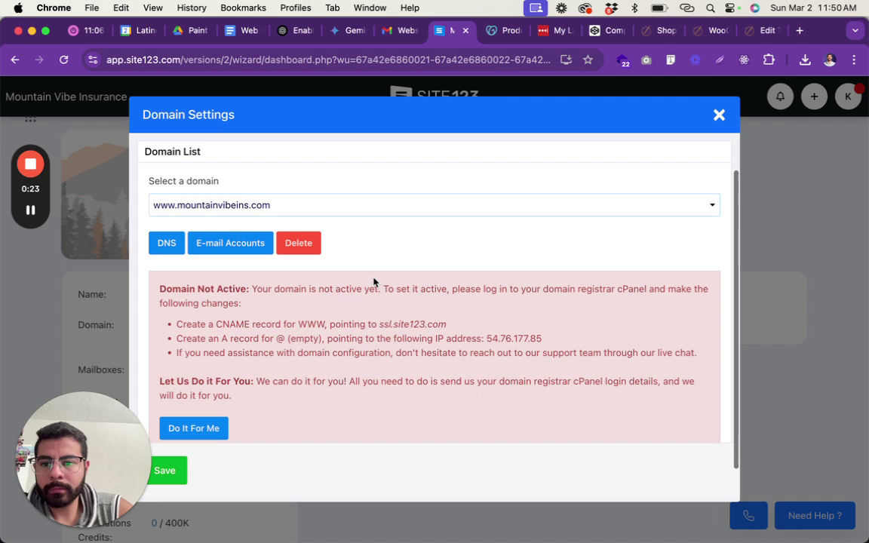
{"action": "left_click", "coordinate": [489, 203]}
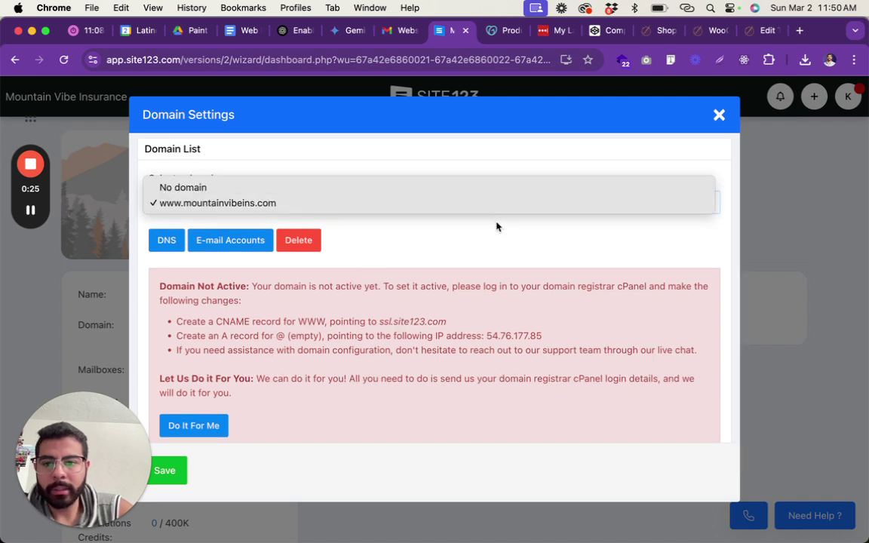
{"action": "left_click", "coordinate": [397, 252]}
{"action": "scroll", "coordinate": [397, 252], "scroll_direction": "down", "scroll_amount": 1}
{"action": "scroll", "coordinate": [398, 252], "scroll_direction": "down", "scroll_amount": 1}
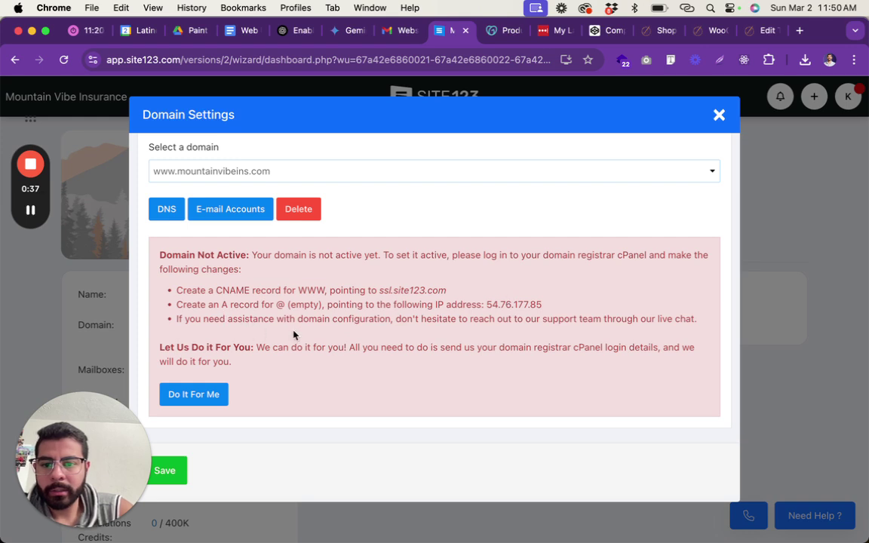
{"action": "scroll", "coordinate": [293, 335], "scroll_direction": "up", "scroll_amount": 1}
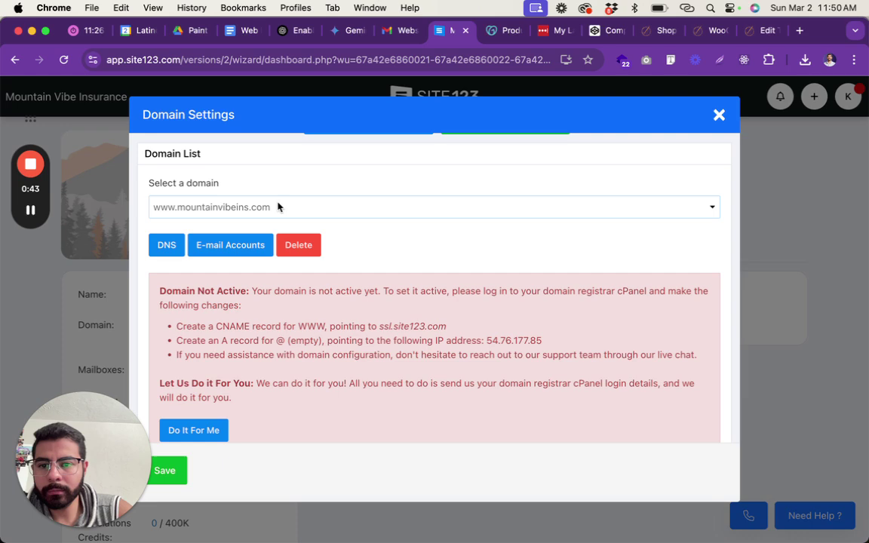
Load mountainvibeins.com in a new Chrome tab to see its blank lander page, then close it.
{"action": "key", "text": "super+t"}
{"action": "type", "text": "mountainvibeins.com"}
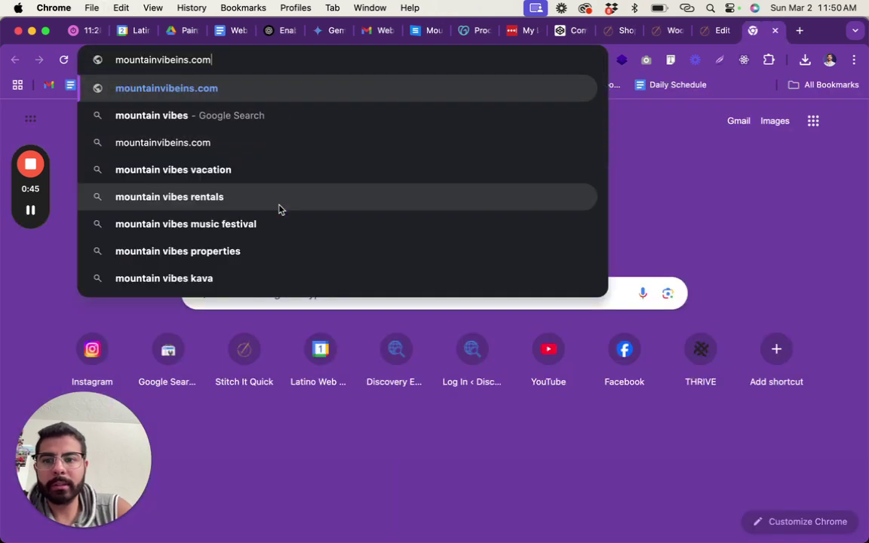
{"action": "key", "text": "Return"}
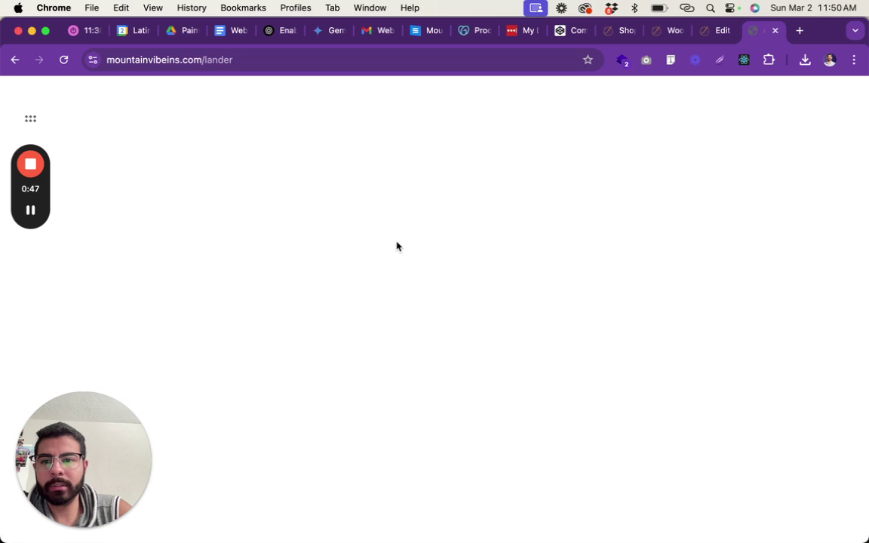
{"action": "key", "text": "super+w"}
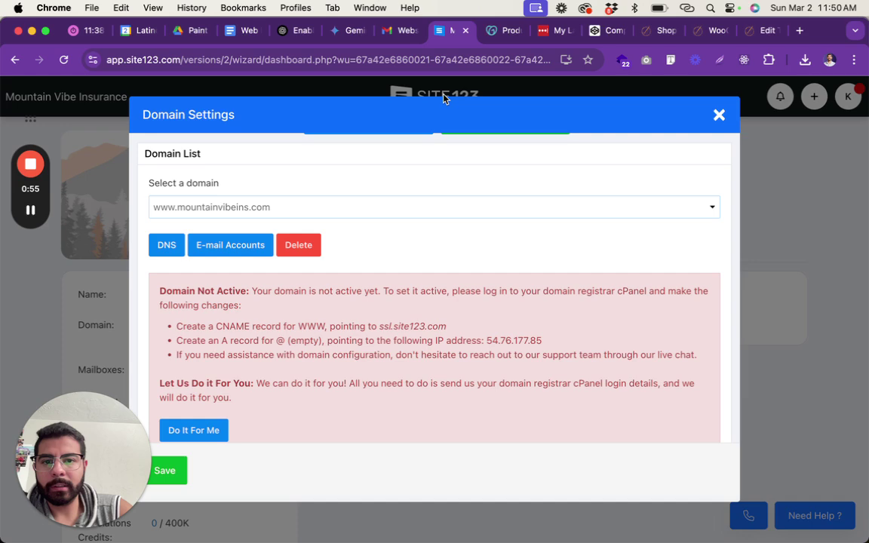
Switch to GoDaddy and open DNS Management for mountainvibeins.com, viewing its records table.
{"action": "key", "text": "super+grave"}
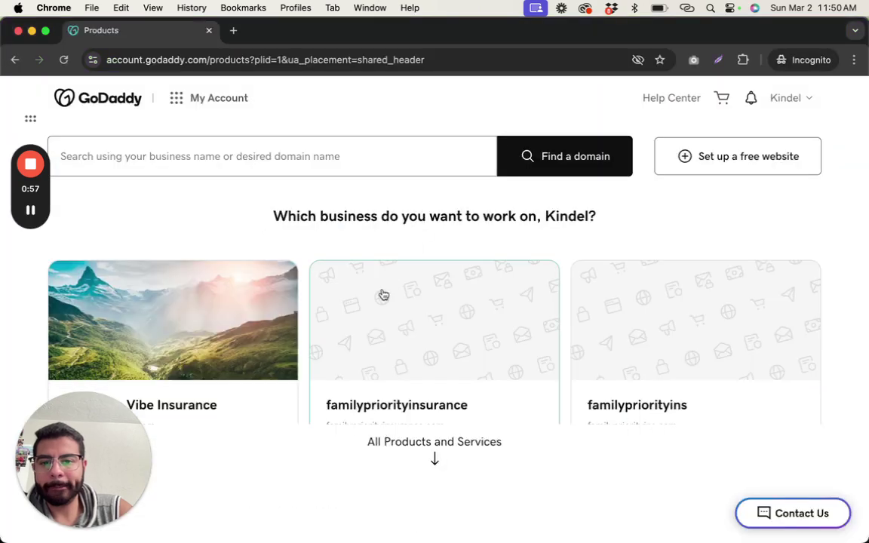
{"action": "scroll", "coordinate": [472, 218], "scroll_direction": "down", "scroll_amount": 2}
{"action": "scroll", "coordinate": [472, 220], "scroll_direction": "down", "scroll_amount": 5}
{"action": "scroll", "coordinate": [471, 224], "scroll_direction": "down", "scroll_amount": 2}
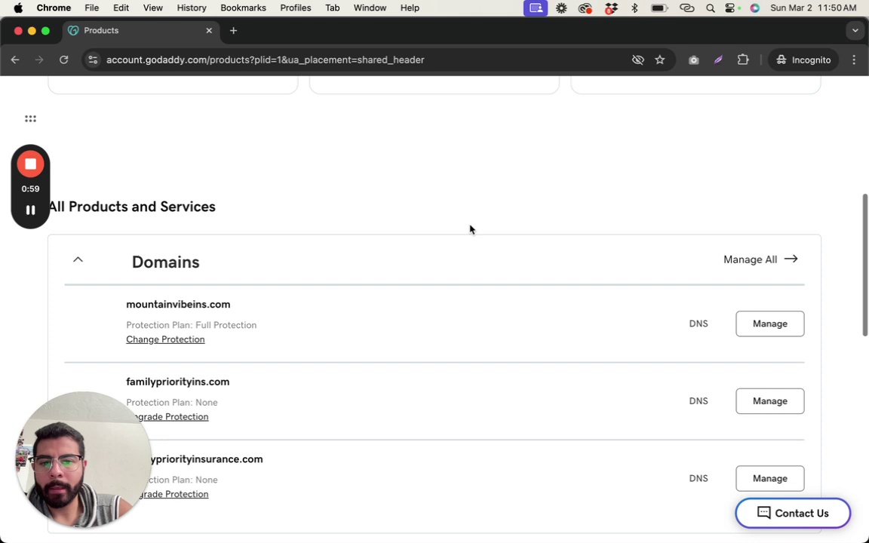
{"action": "left_click", "coordinate": [705, 332]}
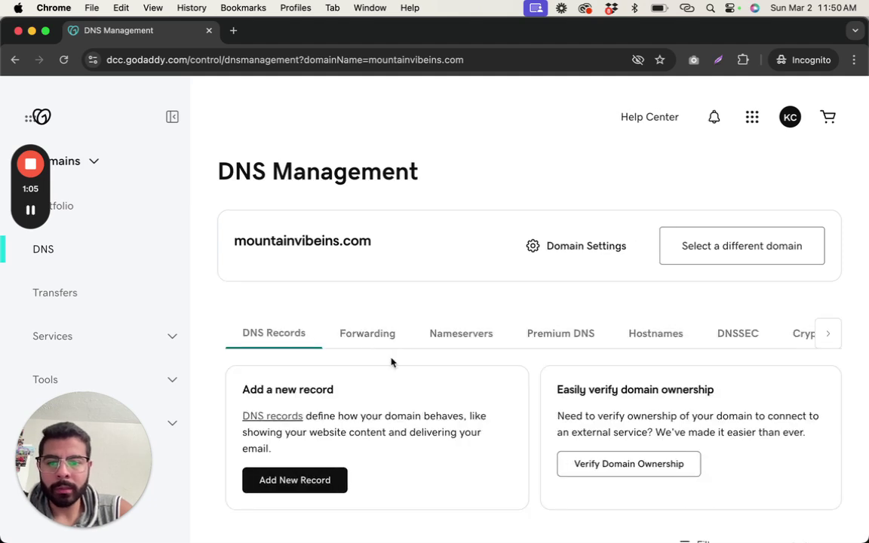
{"action": "scroll", "coordinate": [423, 369], "scroll_direction": "down", "scroll_amount": 4}
{"action": "scroll", "coordinate": [424, 369], "scroll_direction": "down", "scroll_amount": 2}
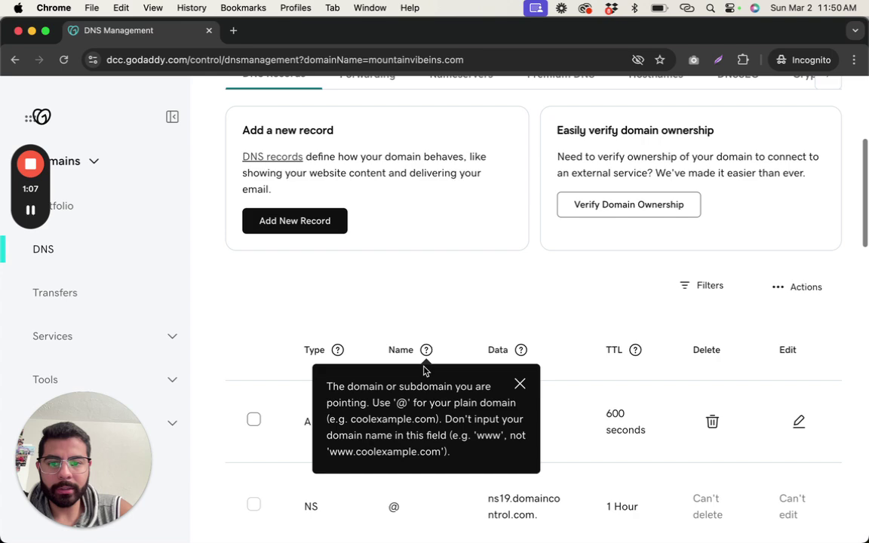
{"action": "scroll", "coordinate": [423, 369], "scroll_direction": "down", "scroll_amount": 1}
{"action": "scroll", "coordinate": [415, 361], "scroll_direction": "up", "scroll_amount": 1}
Start a new GoDaddy DNS record of type CNAME, copying the ssl.site123.com target from SITE123.
{"action": "left_click", "coordinate": [307, 228]}
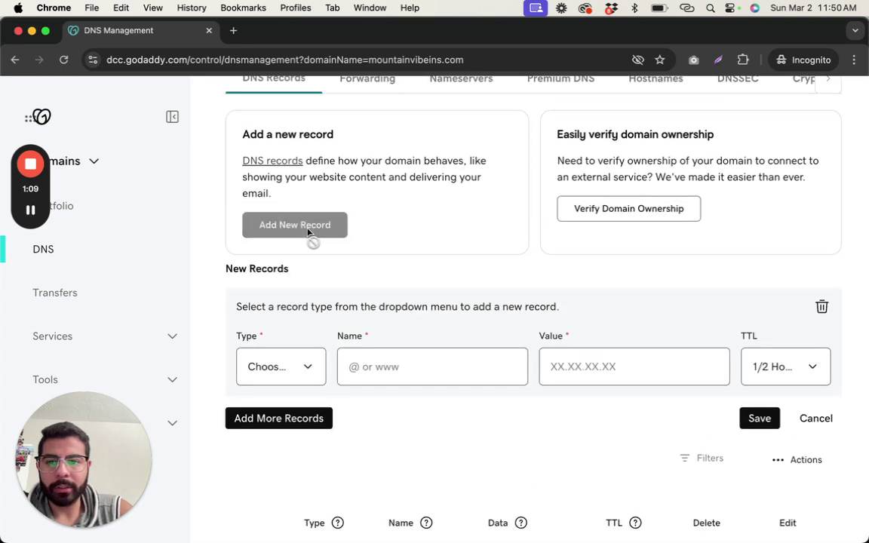
{"action": "key", "text": "super+grave"}
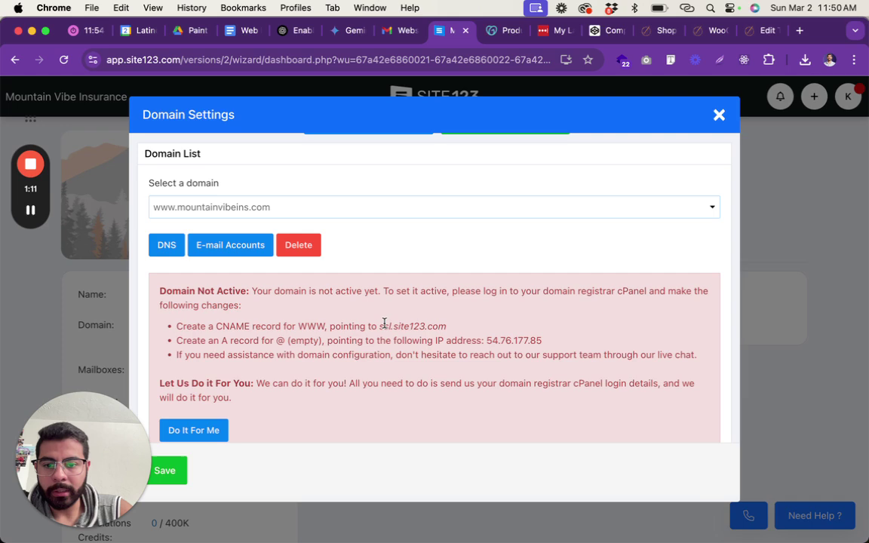
{"action": "left_click_drag", "start_coordinate": [380, 326], "coordinate": [442, 324]}
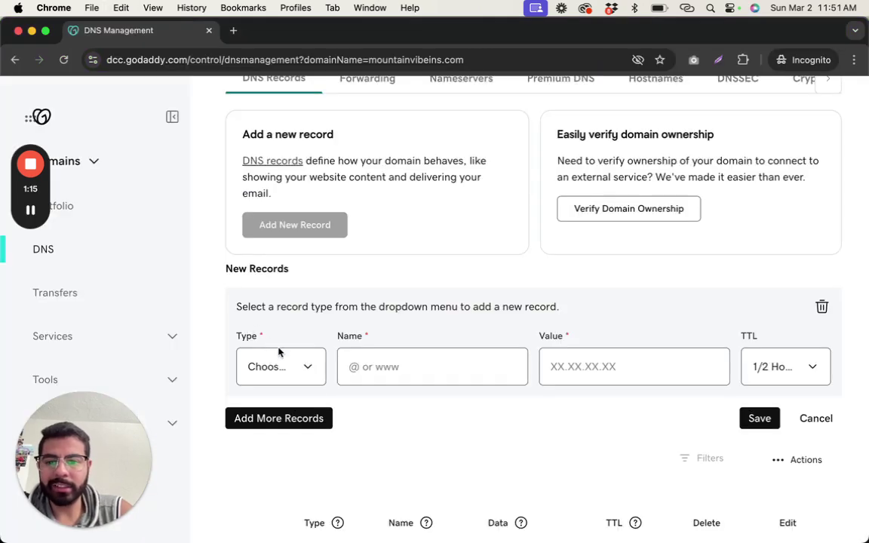
{"action": "left_click", "coordinate": [273, 355]}
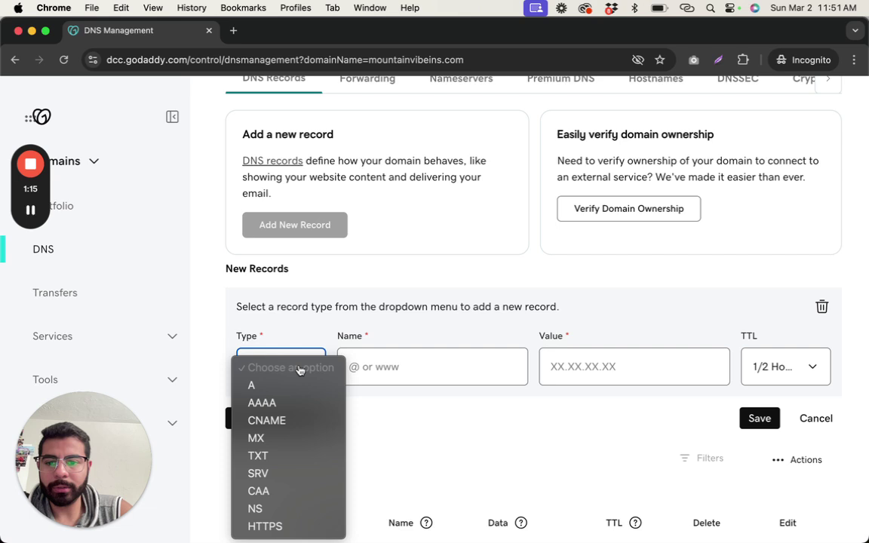
{"action": "left_click", "coordinate": [293, 407]}
{"action": "left_click", "coordinate": [265, 368]}
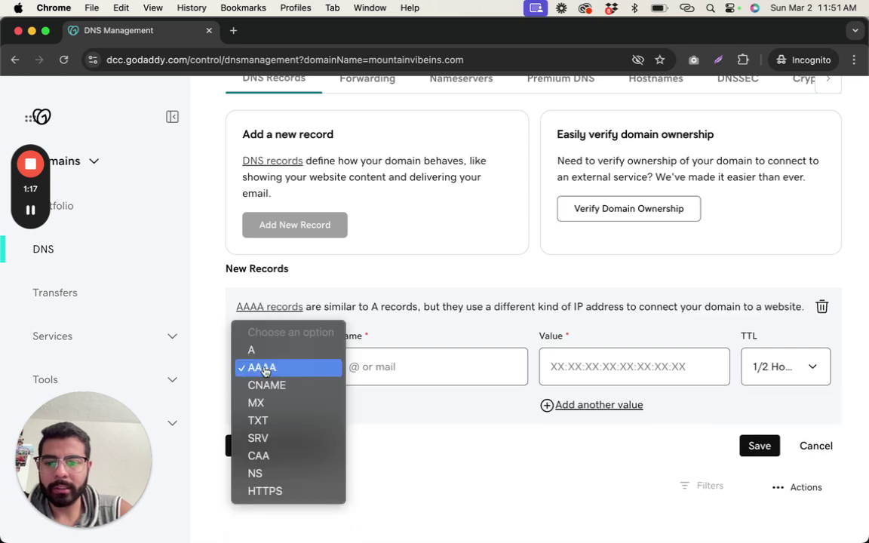
{"action": "left_click", "coordinate": [271, 383]}
Fill the record with name www, value ssl.site123.com and a custom 600-second TTL.
{"action": "left_click", "coordinate": [442, 367]}
{"action": "type", "text": "www"}
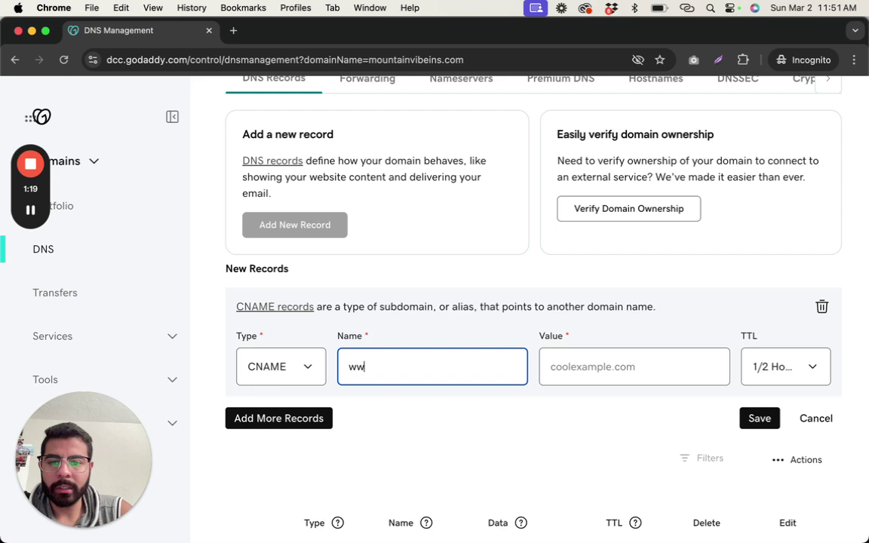
{"action": "left_click", "coordinate": [582, 370]}
{"action": "type", "text": "ssl.site123.com"}
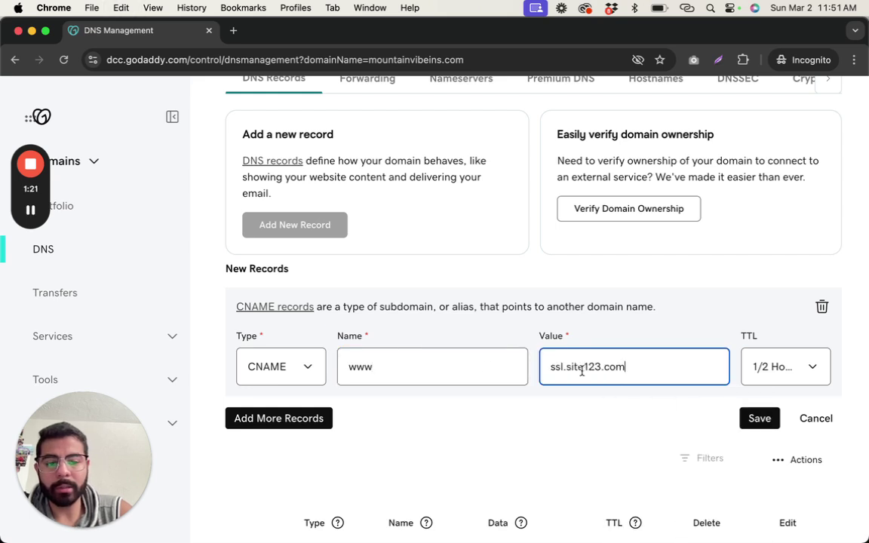
{"action": "left_click", "coordinate": [793, 372]}
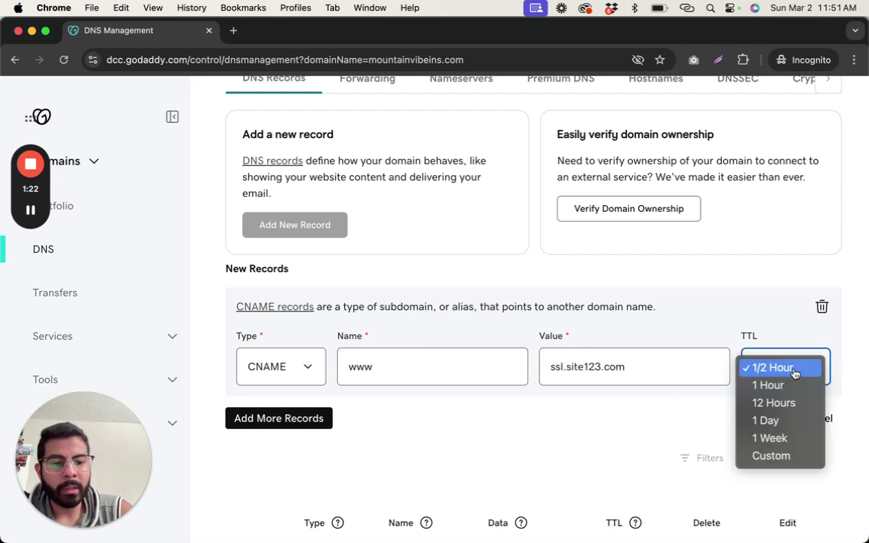
{"action": "left_click", "coordinate": [789, 458]}
{"action": "left_click", "coordinate": [766, 419]}
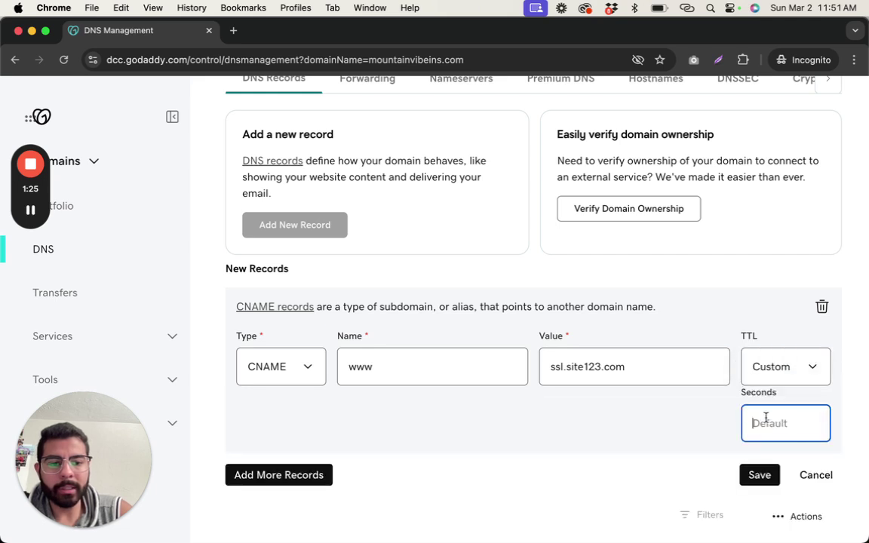
{"action": "type", "text": "600"}
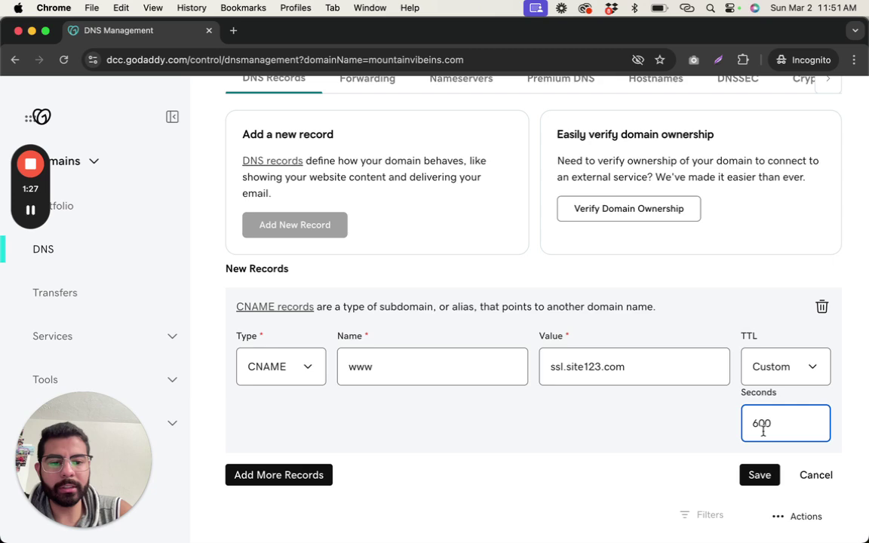
Cross-check the filled record form against SITE123's DNS instructions.
{"action": "scroll", "coordinate": [543, 441], "scroll_direction": "down", "scroll_amount": 3}
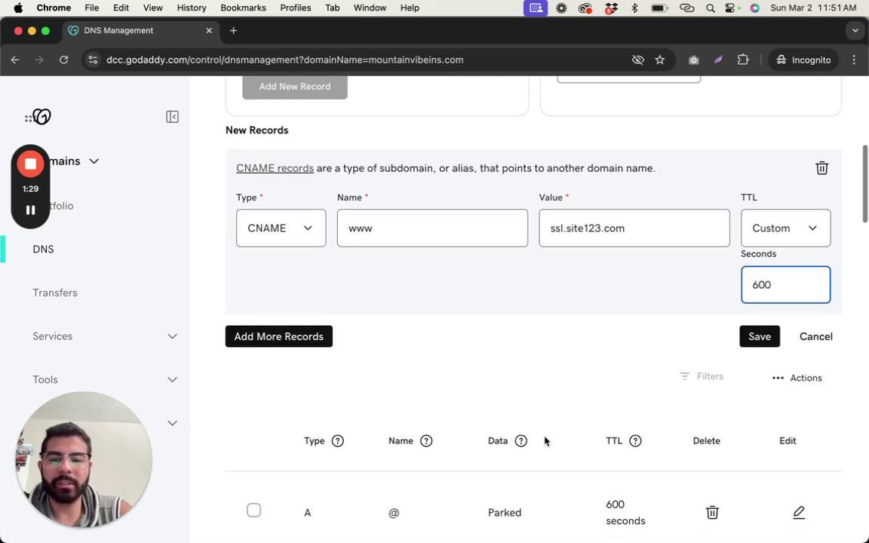
{"action": "key", "text": "super+grave"}
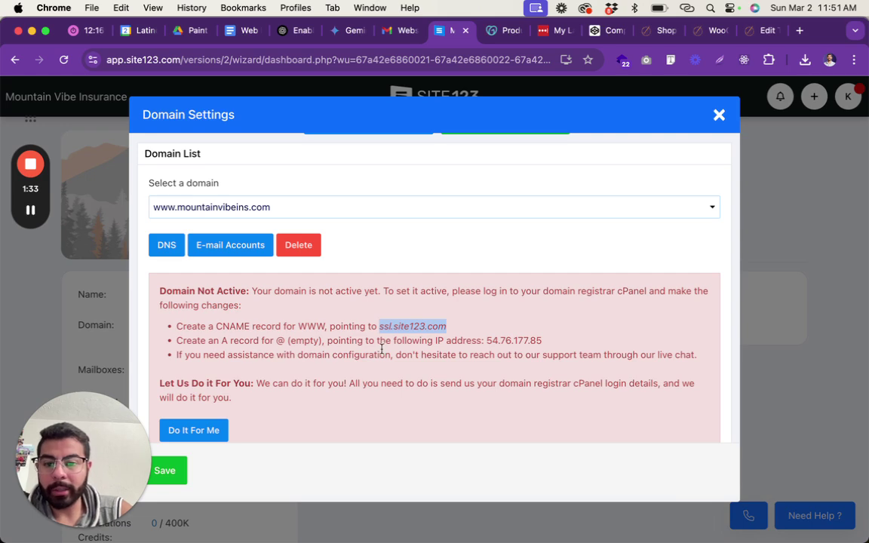
{"action": "key", "text": "super+grave"}
{"action": "scroll", "coordinate": [334, 351], "scroll_direction": "down", "scroll_amount": 3}
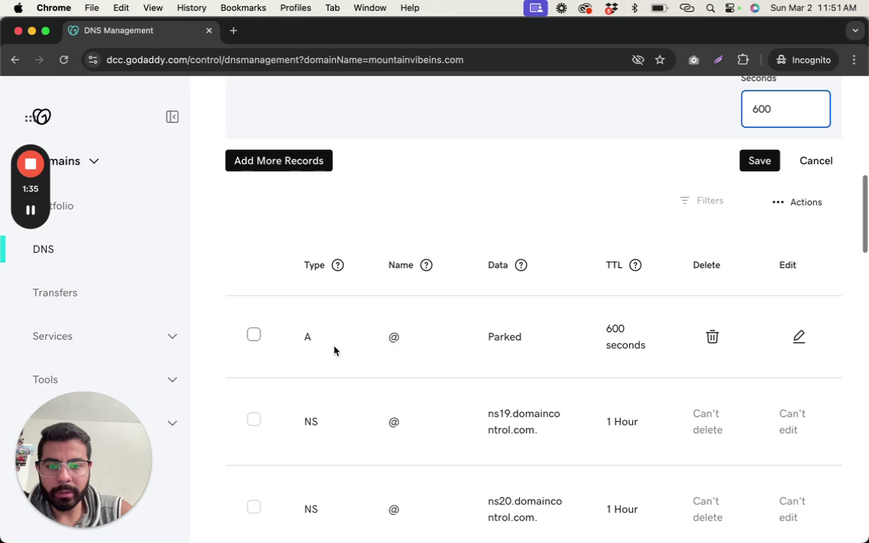
{"action": "scroll", "coordinate": [412, 353], "scroll_direction": "up", "scroll_amount": 2}
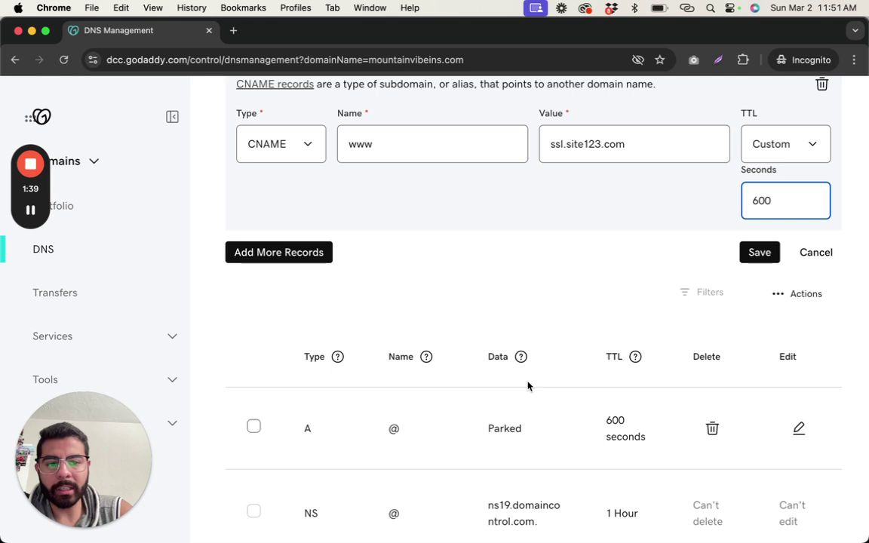
{"action": "scroll", "coordinate": [527, 384], "scroll_direction": "up", "scroll_amount": 3}
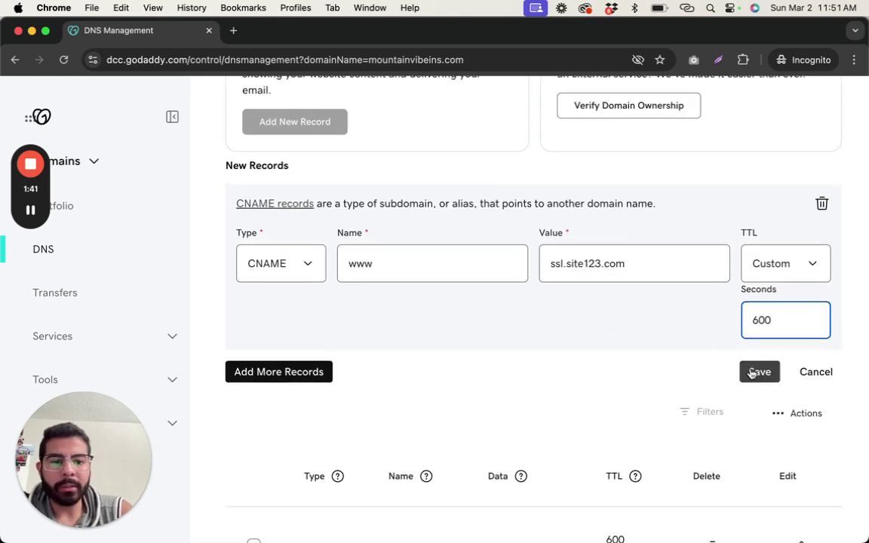
Try saving the new www CNAME, then discard it after the conflict error.
{"action": "left_click", "coordinate": [751, 372]}
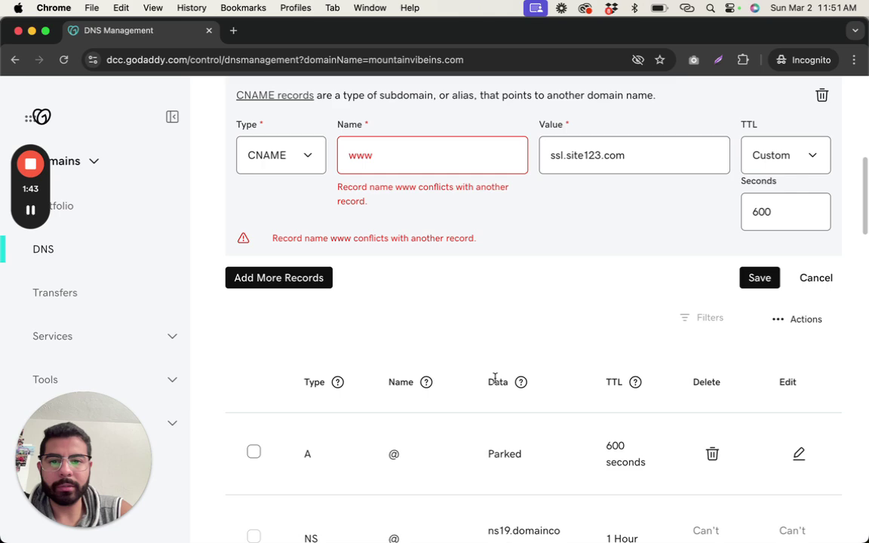
{"action": "scroll", "coordinate": [478, 274], "scroll_direction": "down", "scroll_amount": 2}
{"action": "scroll", "coordinate": [478, 274], "scroll_direction": "down", "scroll_amount": 3}
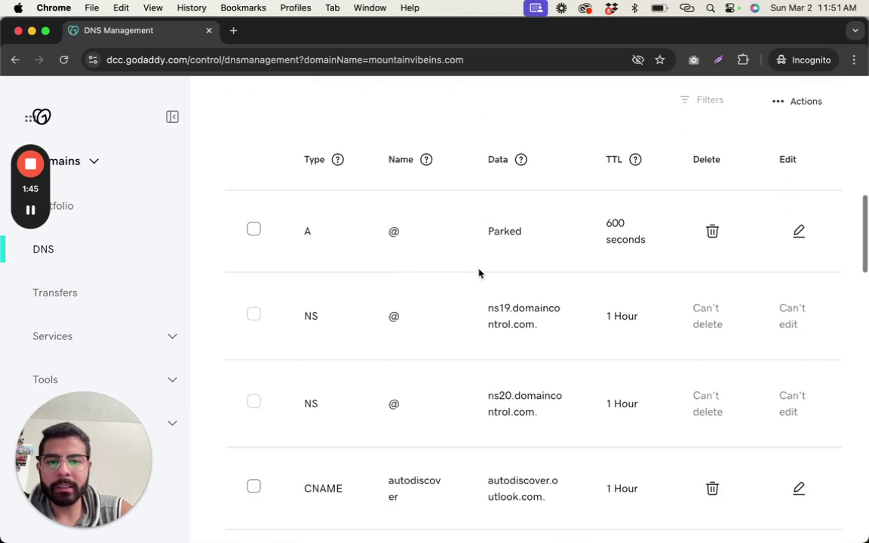
{"action": "scroll", "coordinate": [467, 373], "scroll_direction": "up", "scroll_amount": 4}
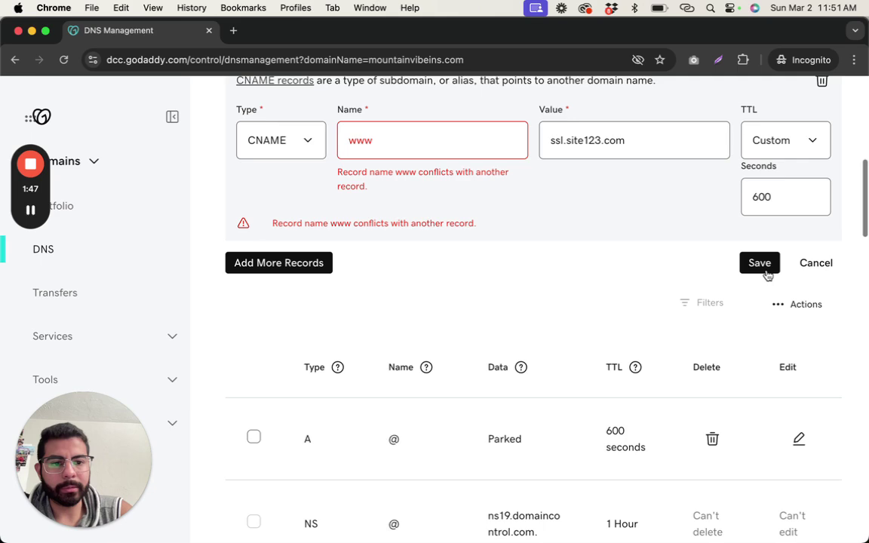
{"action": "left_click", "coordinate": [822, 262]}
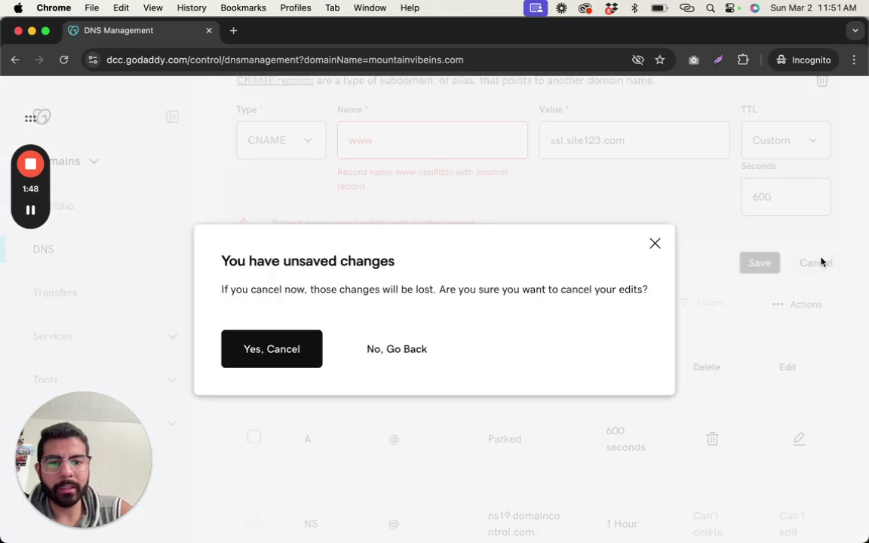
{"action": "left_click", "coordinate": [269, 359]}
Edit the existing www CNAME record, changing its value to ssl.site123.com.
{"action": "scroll", "coordinate": [471, 344], "scroll_direction": "down", "scroll_amount": 3}
{"action": "scroll", "coordinate": [471, 344], "scroll_direction": "down", "scroll_amount": 1}
{"action": "scroll", "coordinate": [471, 344], "scroll_direction": "down", "scroll_amount": 2}
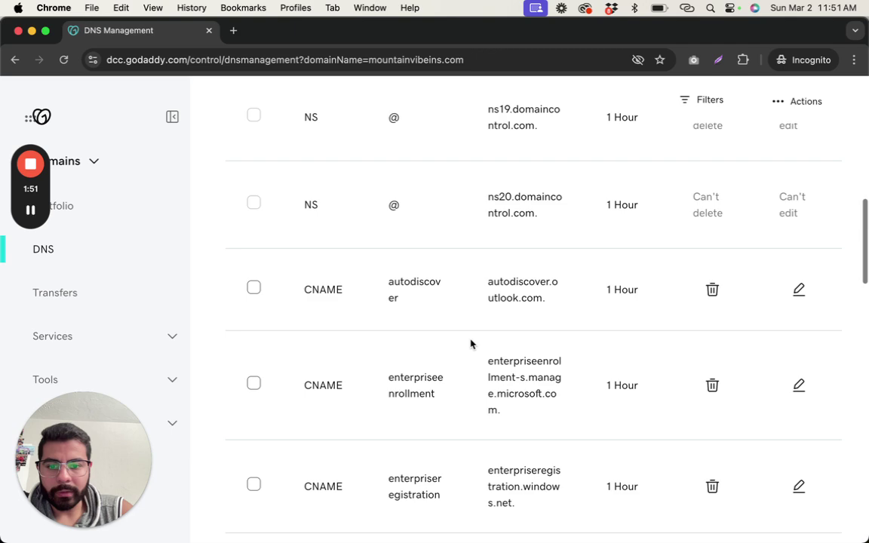
{"action": "scroll", "coordinate": [471, 344], "scroll_direction": "down", "scroll_amount": 3}
{"action": "scroll", "coordinate": [471, 344], "scroll_direction": "down", "scroll_amount": 2}
{"action": "scroll", "coordinate": [471, 344], "scroll_direction": "down", "scroll_amount": 1}
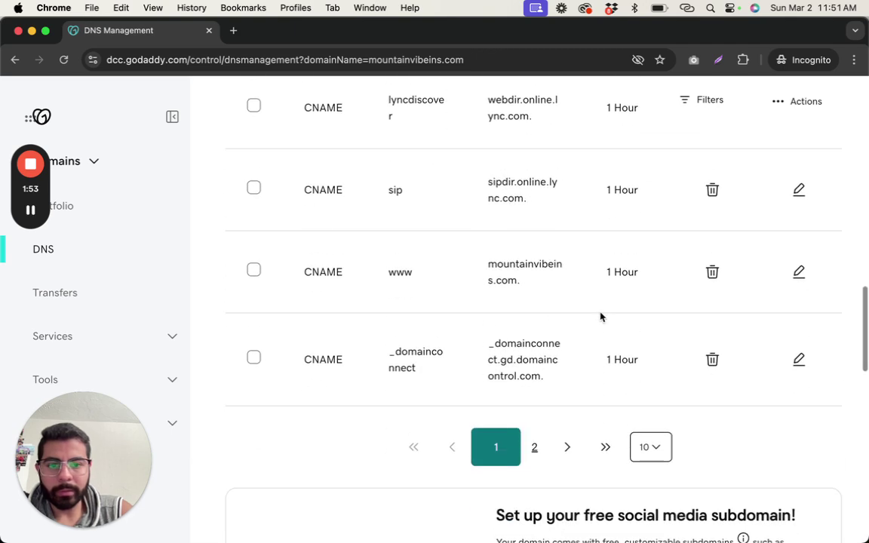
{"action": "left_click", "coordinate": [799, 273]}
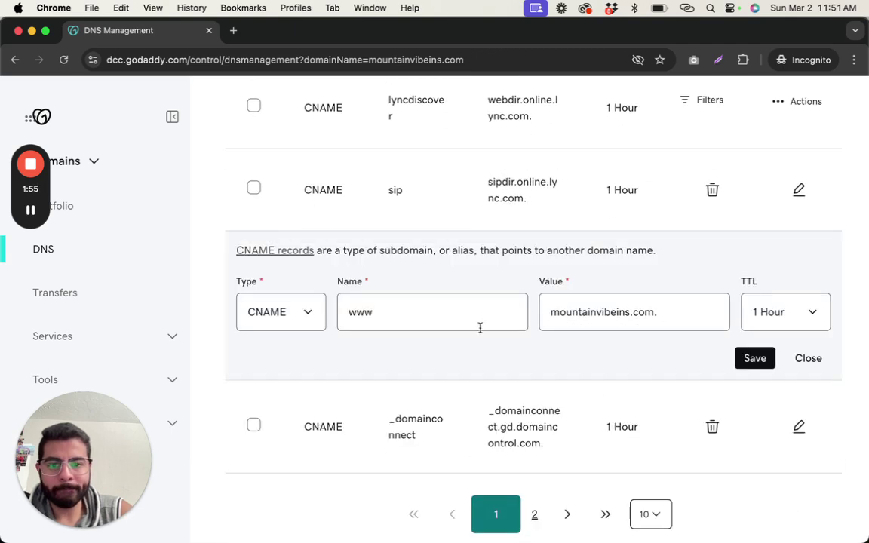
{"action": "triple_click", "coordinate": [604, 326]}
{"action": "type", "text": "ssl.site123.com"}
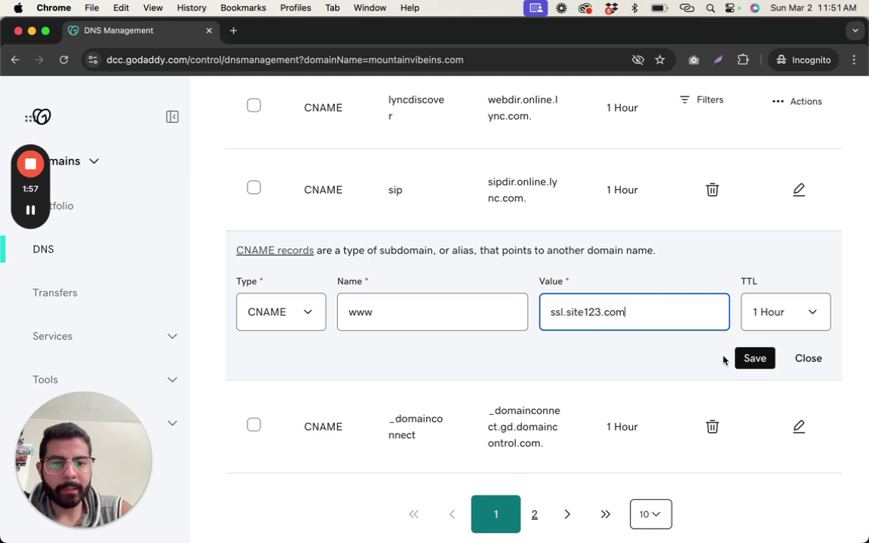
Set its TTL to custom 600 seconds, save, then cancel the DNS update confirmation.
{"action": "left_click", "coordinate": [784, 322]}
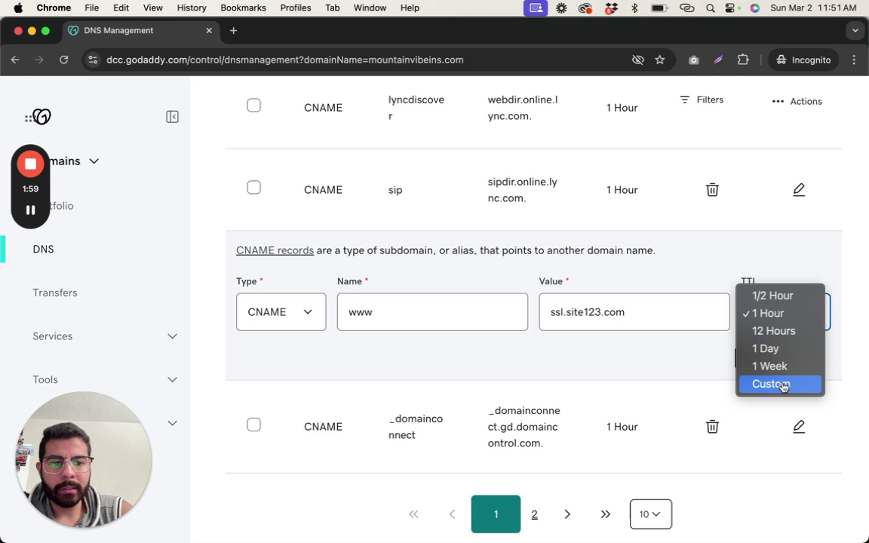
{"action": "left_click", "coordinate": [783, 384]}
{"action": "left_click", "coordinate": [760, 369]}
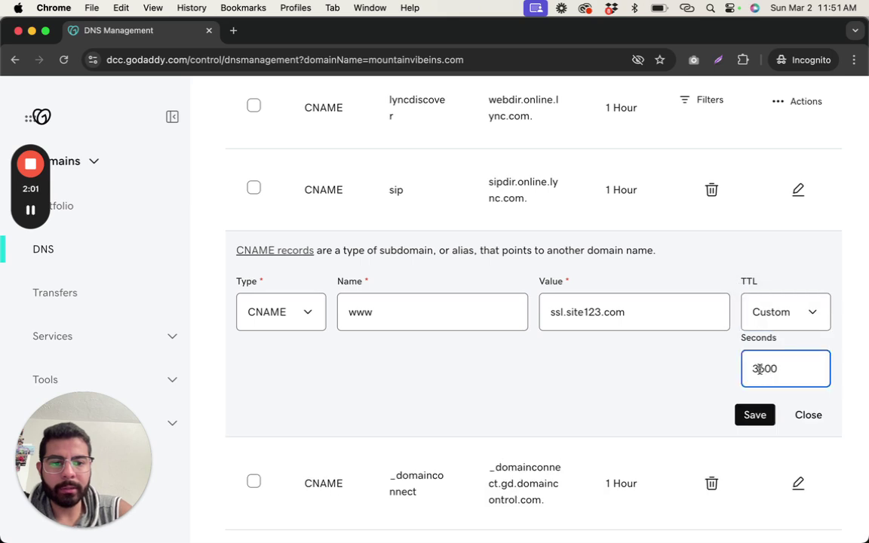
{"action": "key", "text": "BackSpace"}
{"action": "left_click", "coordinate": [756, 417]}
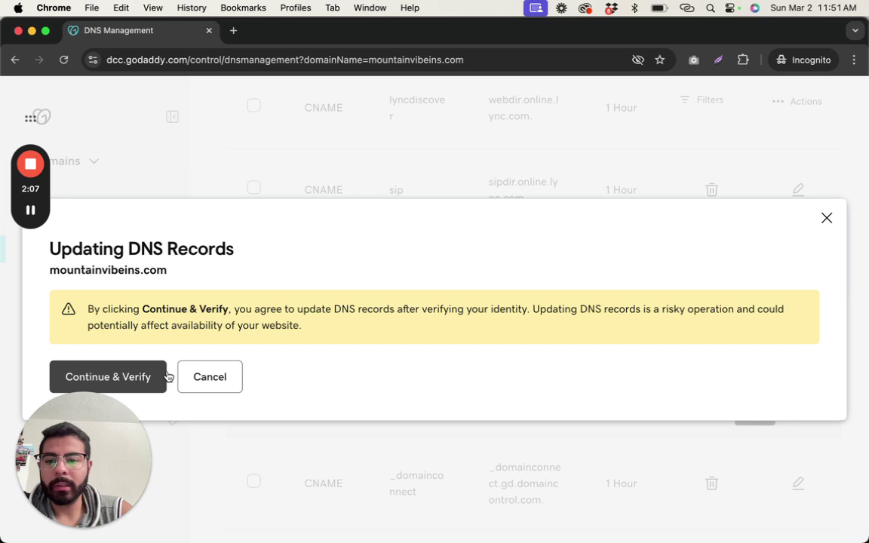
{"action": "left_click", "coordinate": [227, 377]}
Return to the GoDaddy products page and open DNS for mountainvibeins.com.
{"action": "key", "text": "super+grave"}
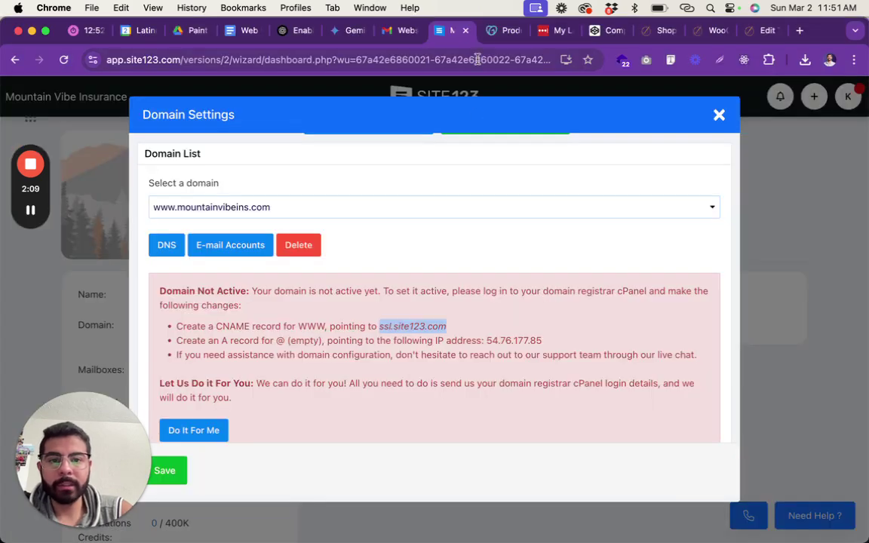
{"action": "left_click", "coordinate": [498, 30]}
{"action": "scroll", "coordinate": [377, 353], "scroll_direction": "up", "scroll_amount": 1}
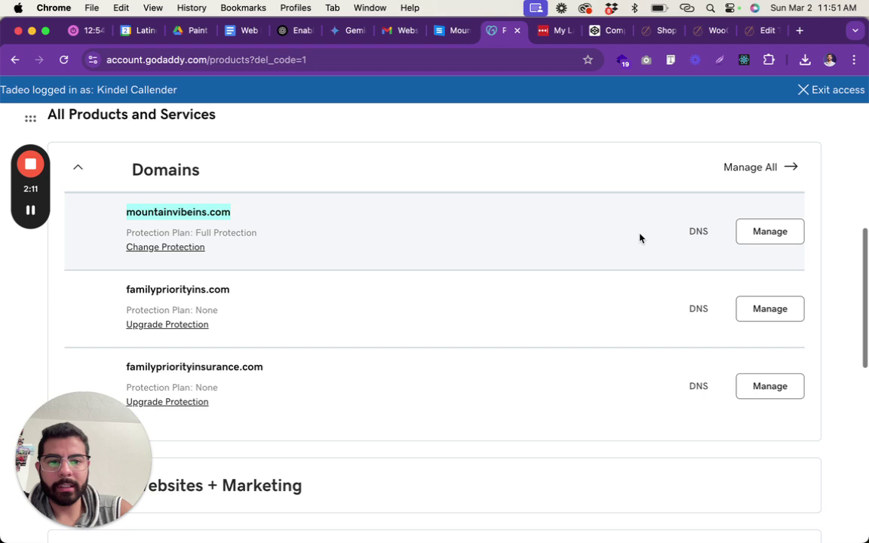
{"action": "left_click", "coordinate": [694, 230]}
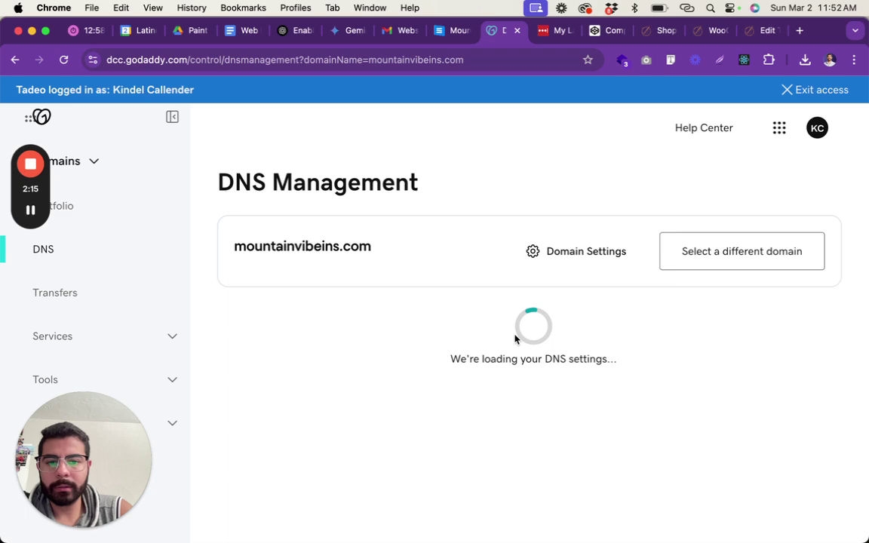
Point the www CNAME to ssl.site123.com with a custom 600-second TTL and save.
{"action": "scroll", "coordinate": [515, 339], "scroll_direction": "down", "scroll_amount": 2}
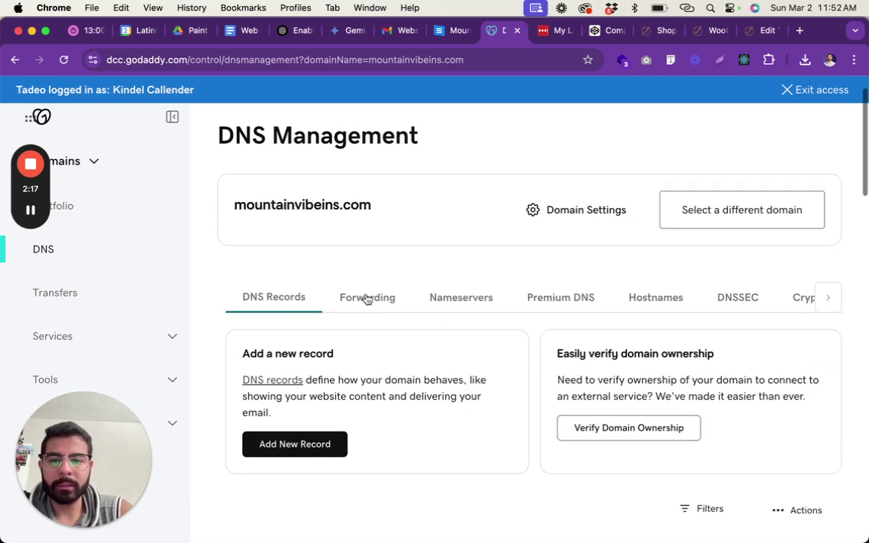
{"action": "scroll", "coordinate": [452, 310], "scroll_direction": "down", "scroll_amount": 10}
{"action": "scroll", "coordinate": [543, 324], "scroll_direction": "down", "scroll_amount": 5}
{"action": "scroll", "coordinate": [543, 324], "scroll_direction": "down", "scroll_amount": 2}
{"action": "scroll", "coordinate": [641, 332], "scroll_direction": "down", "scroll_amount": 2}
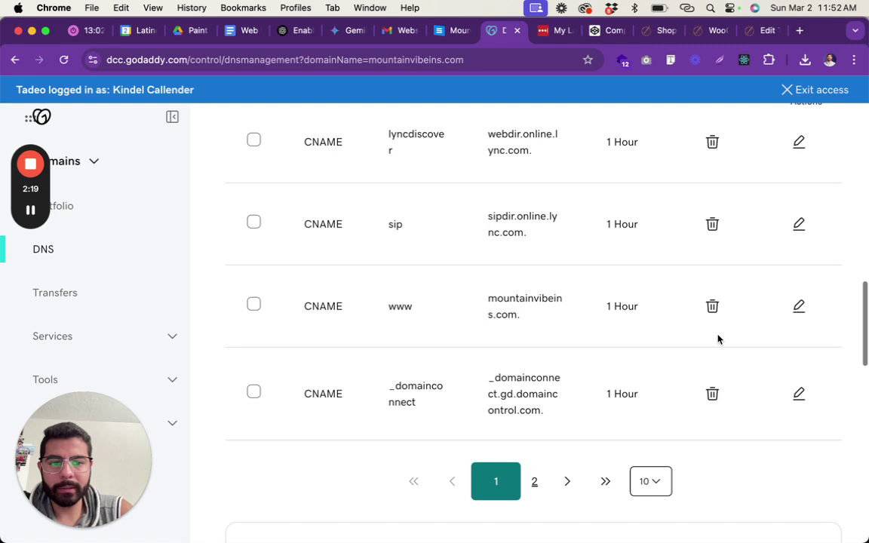
{"action": "left_click", "coordinate": [799, 306]}
{"action": "triple_click", "coordinate": [598, 348]}
{"action": "type", "text": "ssl.site123.com"}
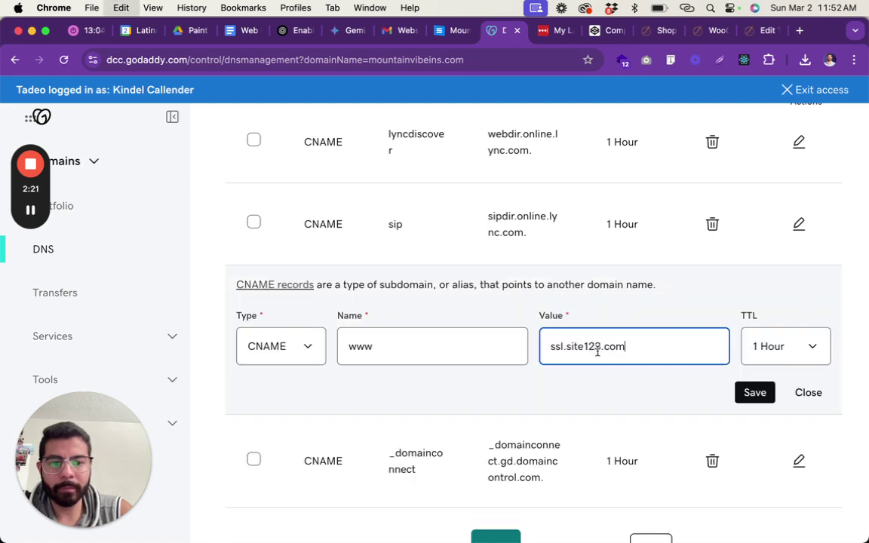
{"action": "left_click", "coordinate": [782, 359]}
{"action": "left_click", "coordinate": [779, 417]}
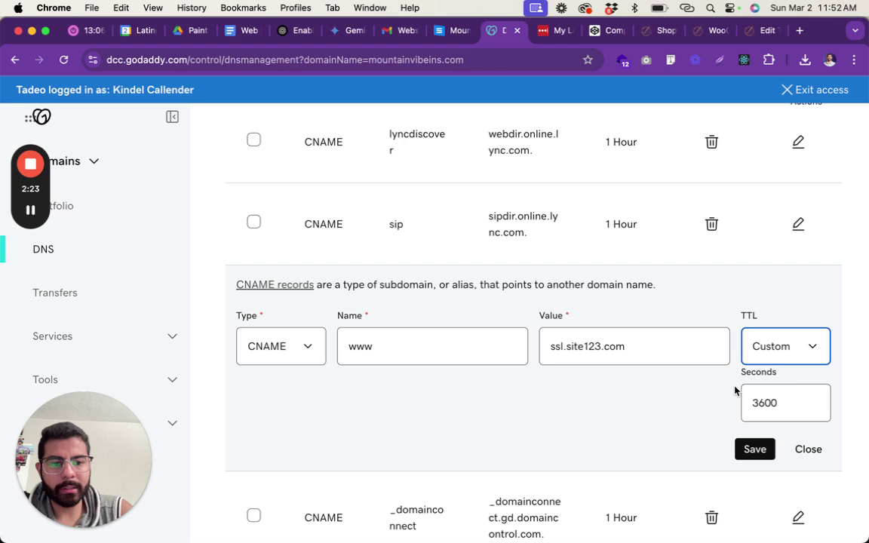
{"action": "left_click", "coordinate": [757, 401]}
{"action": "key", "text": "BackSpace"}
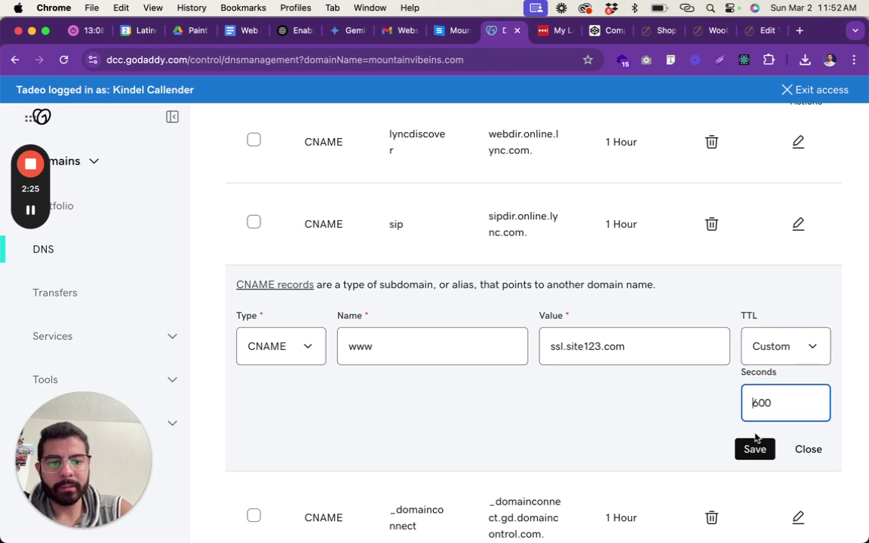
{"action": "left_click", "coordinate": [755, 449]}
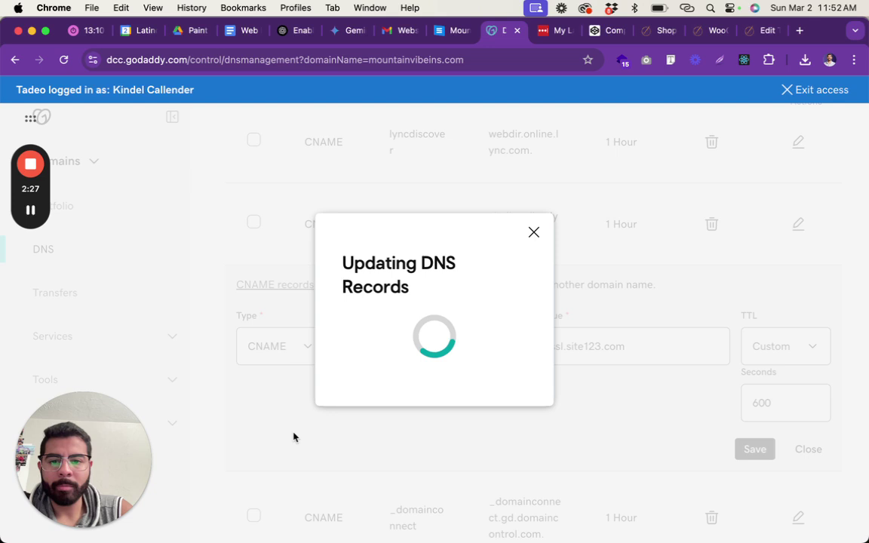
Verify identity by copying the one-time code from Gmail into GoDaddy's verification form.
{"action": "left_click", "coordinate": [139, 380]}
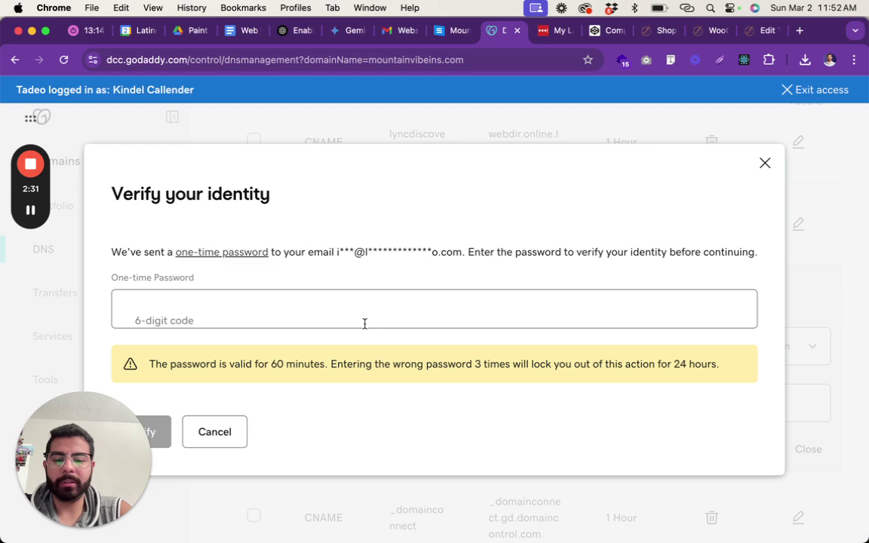
{"action": "key", "text": "ctrl+shift+Tab"}
{"action": "key", "text": "ctrl+shift+Tab"}
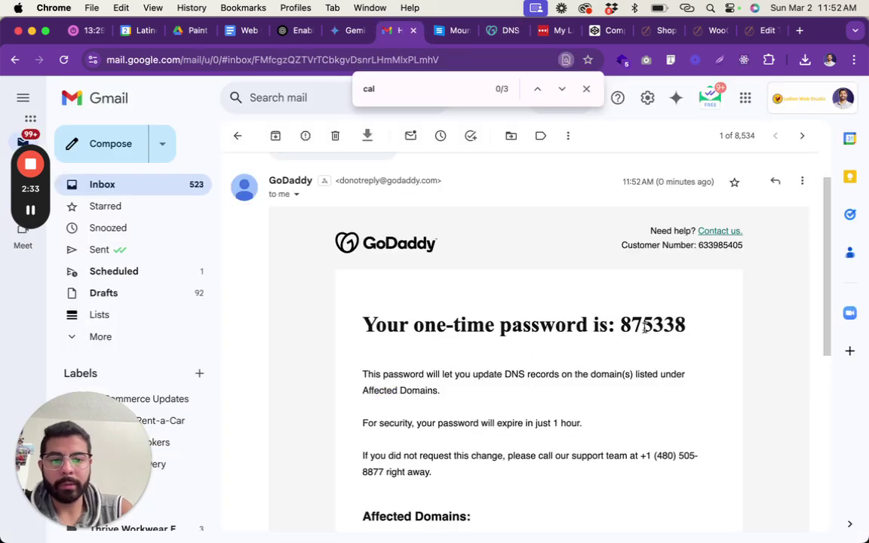
{"action": "double_click", "coordinate": [645, 326]}
{"action": "key", "text": "super+c"}
{"action": "key", "text": "ctrl+Tab"}
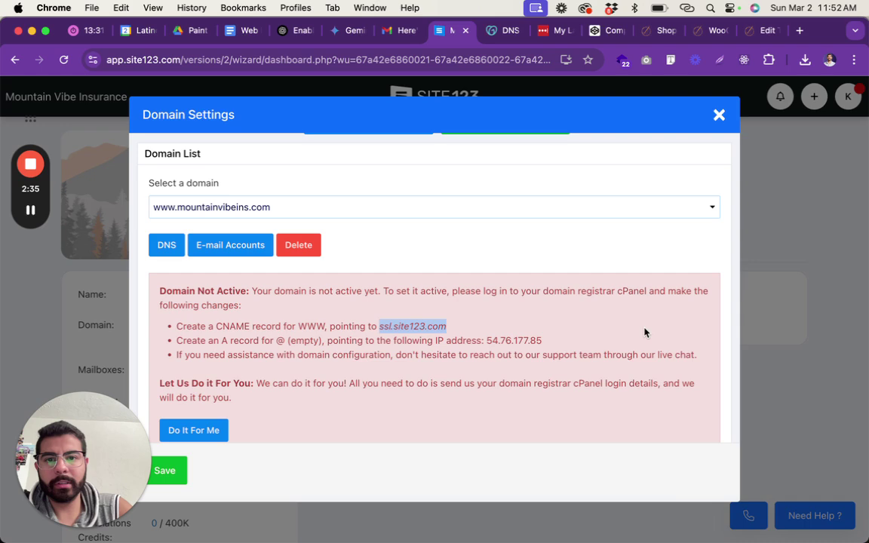
{"action": "key", "text": "ctrl+Tab"}
{"action": "left_click", "coordinate": [457, 321]}
{"action": "key", "text": "super+v"}
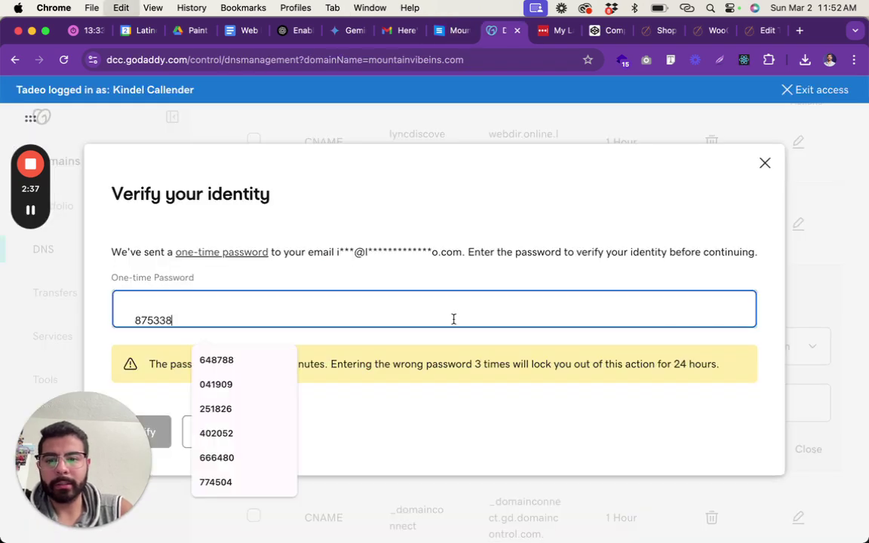
{"action": "left_click", "coordinate": [163, 432]}
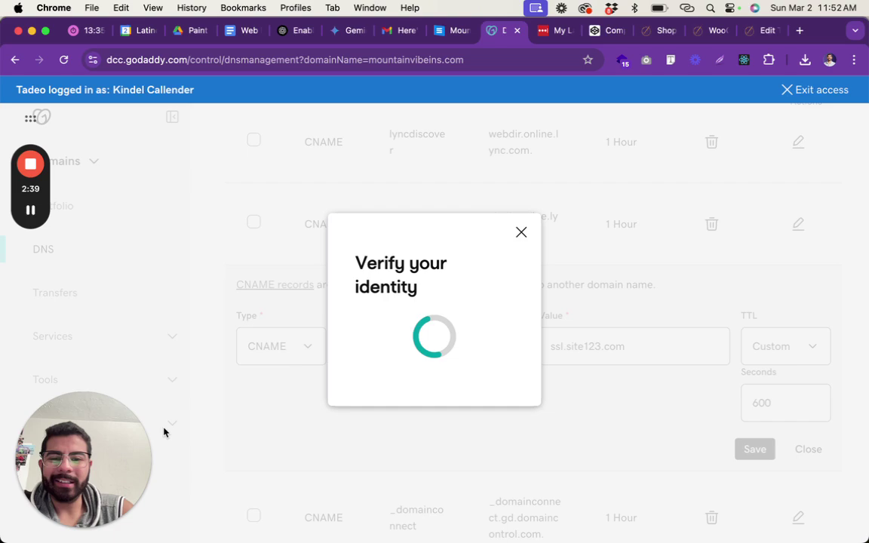
Open the parked @ A record for editing and grab SITE123's IP 54.76.177.85 to replace Parked.
{"action": "scroll", "coordinate": [541, 354], "scroll_direction": "up", "scroll_amount": 5}
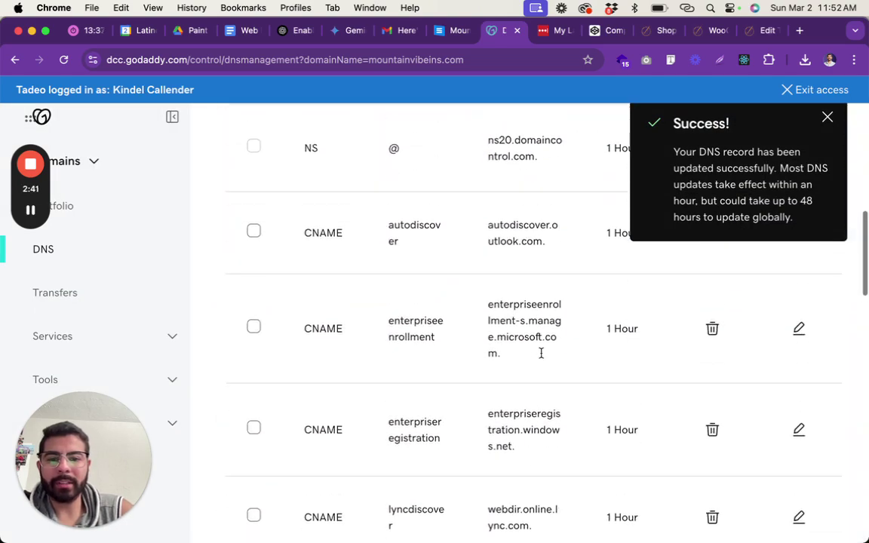
{"action": "scroll", "coordinate": [541, 353], "scroll_direction": "up", "scroll_amount": 5}
{"action": "scroll", "coordinate": [541, 353], "scroll_direction": "up", "scroll_amount": 3}
{"action": "scroll", "coordinate": [541, 355], "scroll_direction": "down", "scroll_amount": 5}
{"action": "scroll", "coordinate": [541, 358], "scroll_direction": "down", "scroll_amount": 1}
{"action": "scroll", "coordinate": [541, 357], "scroll_direction": "up", "scroll_amount": 1}
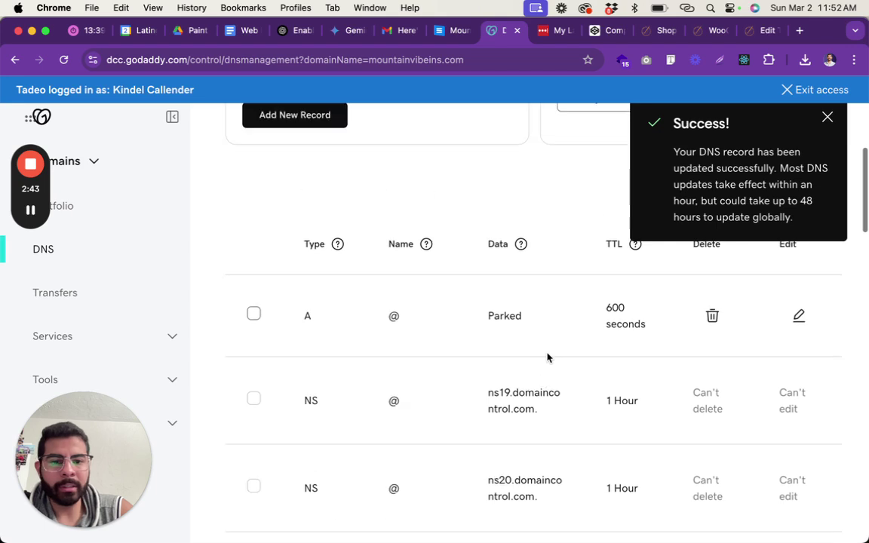
{"action": "left_click", "coordinate": [799, 318]}
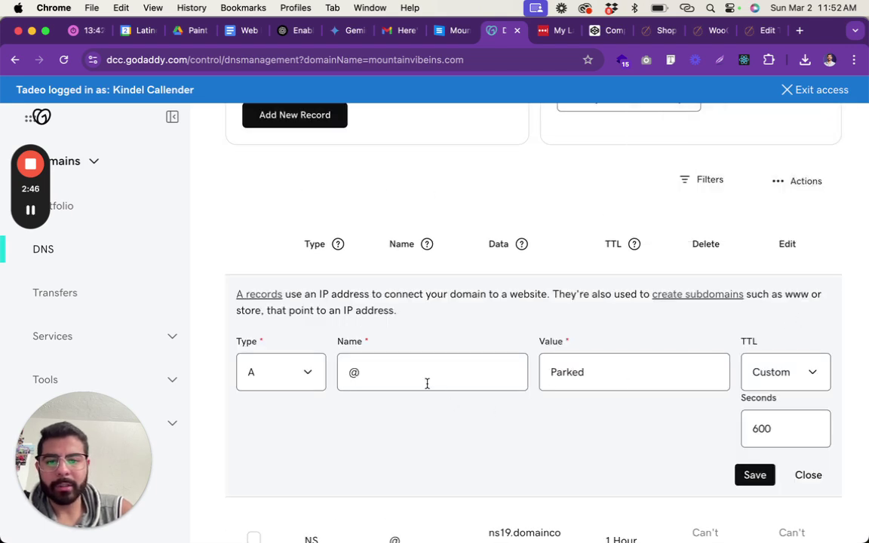
{"action": "left_click", "coordinate": [459, 372]}
{"action": "key", "text": "ctrl+shift+Tab"}
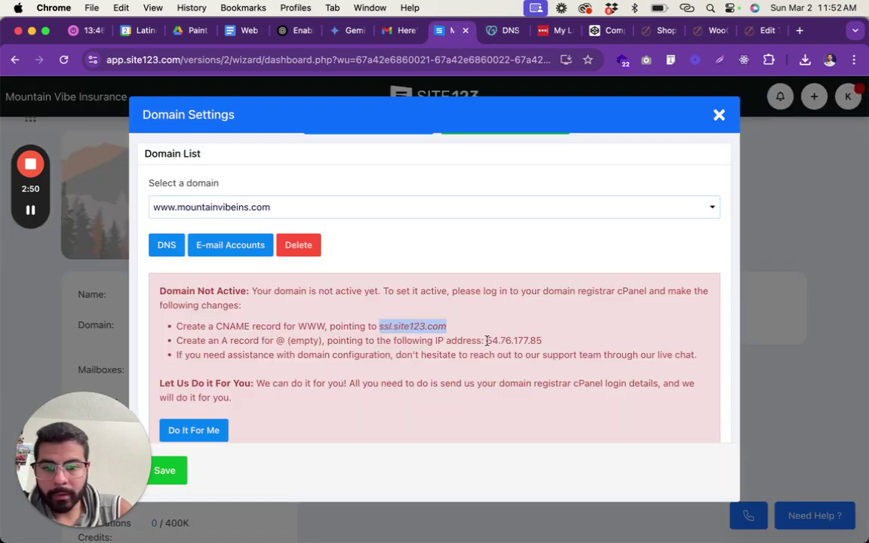
{"action": "left_click_drag", "start_coordinate": [488, 340], "coordinate": [539, 342]}
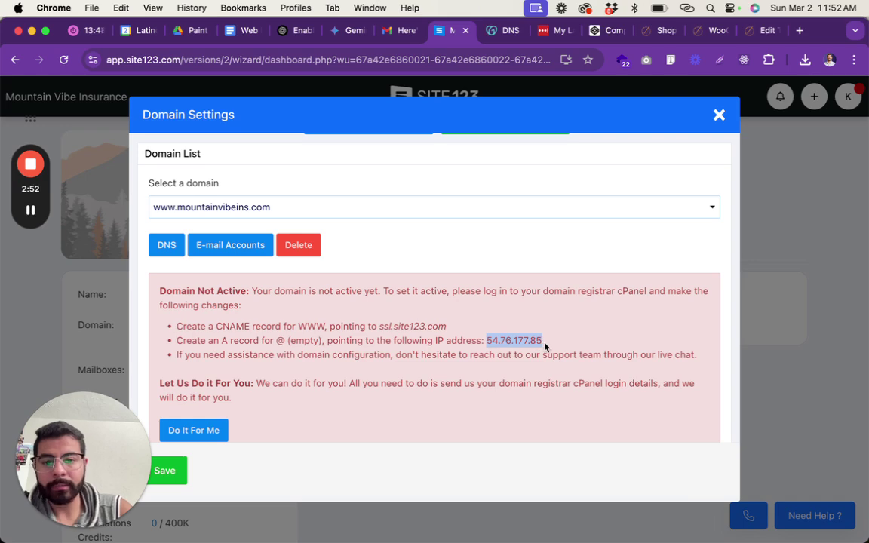
{"action": "key", "text": "ctrl+Tab"}
{"action": "double_click", "coordinate": [618, 379]}
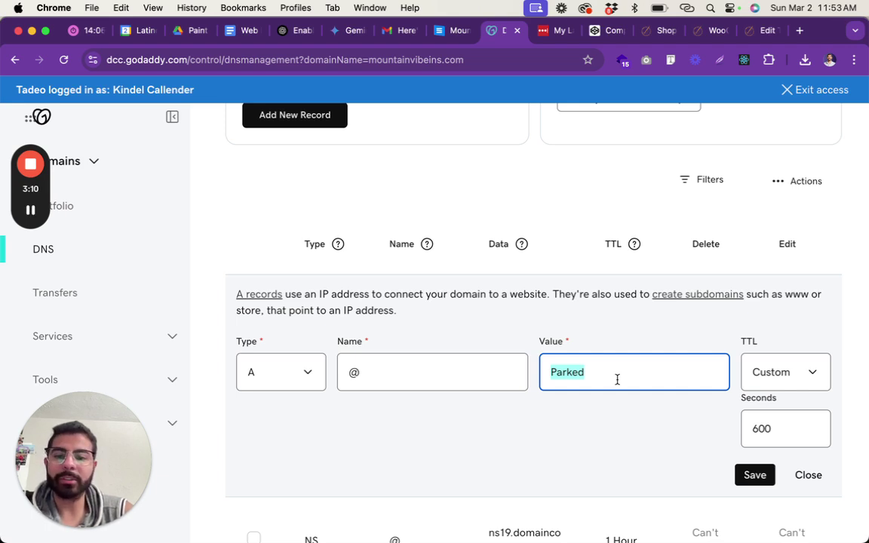
Set the @ A record to 54.76.177.85, save, and confirm with the emailed one-time code.
{"action": "type", "text": "54.76.177.85"}
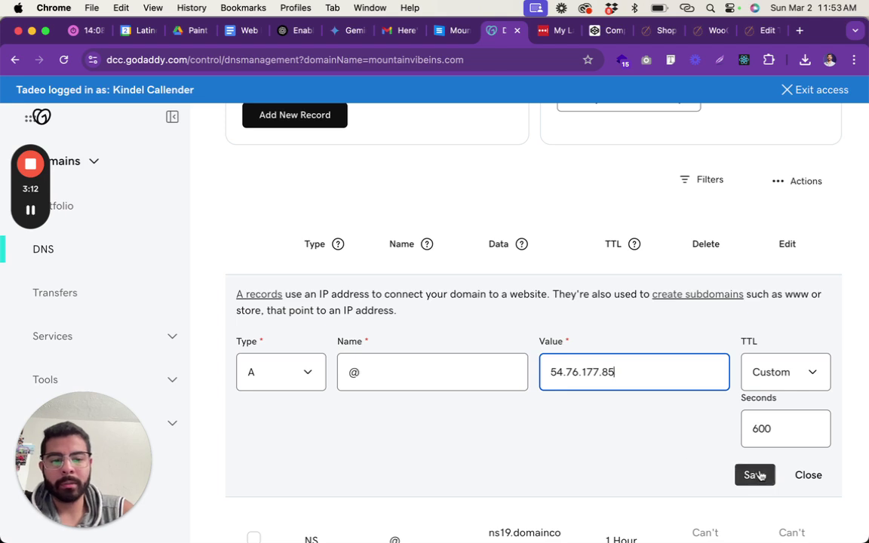
{"action": "left_click", "coordinate": [758, 484]}
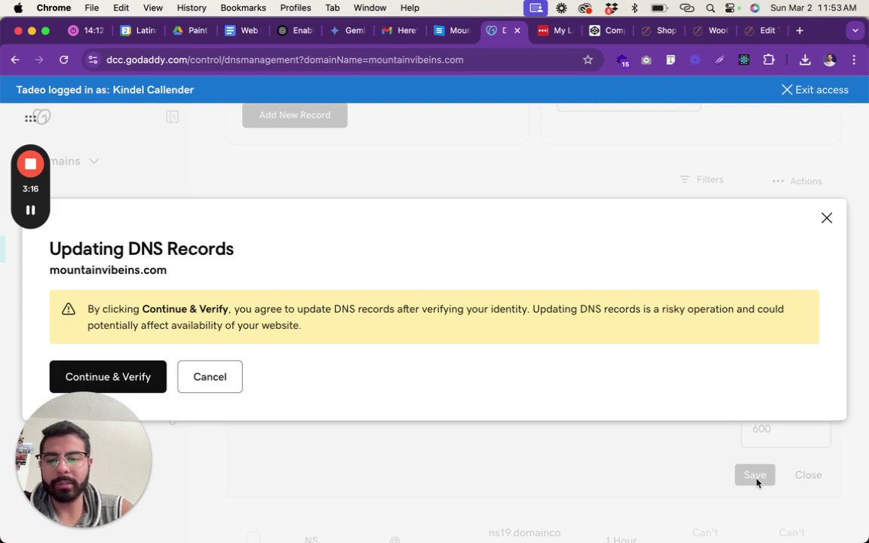
{"action": "left_click", "coordinate": [142, 371]}
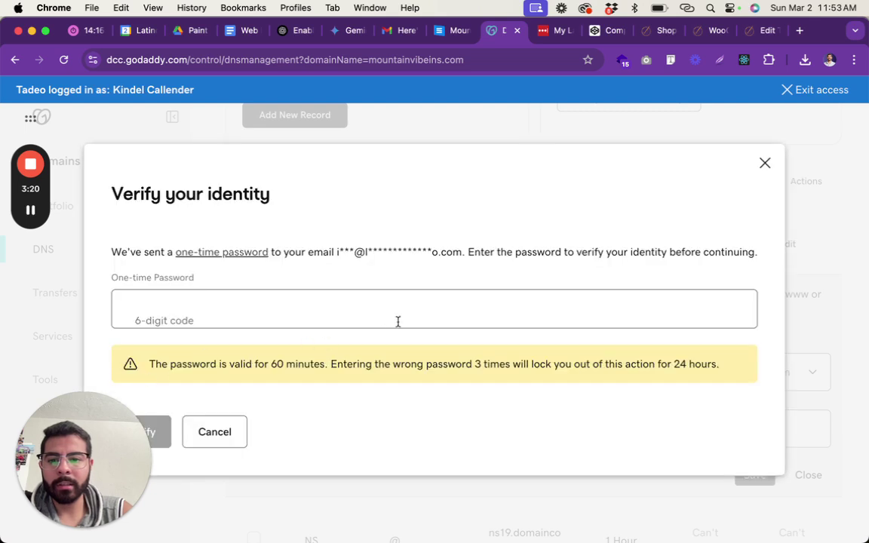
{"action": "left_click", "coordinate": [406, 318]}
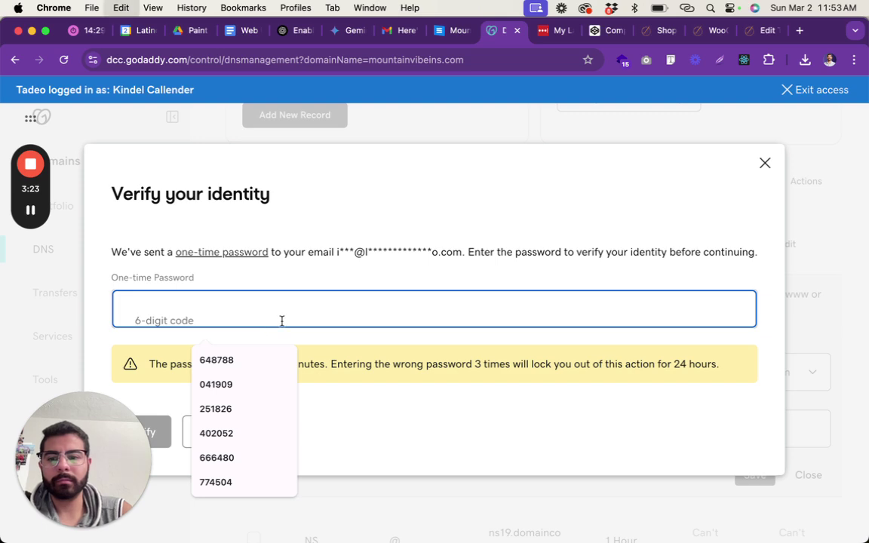
{"action": "left_click", "coordinate": [156, 430]}
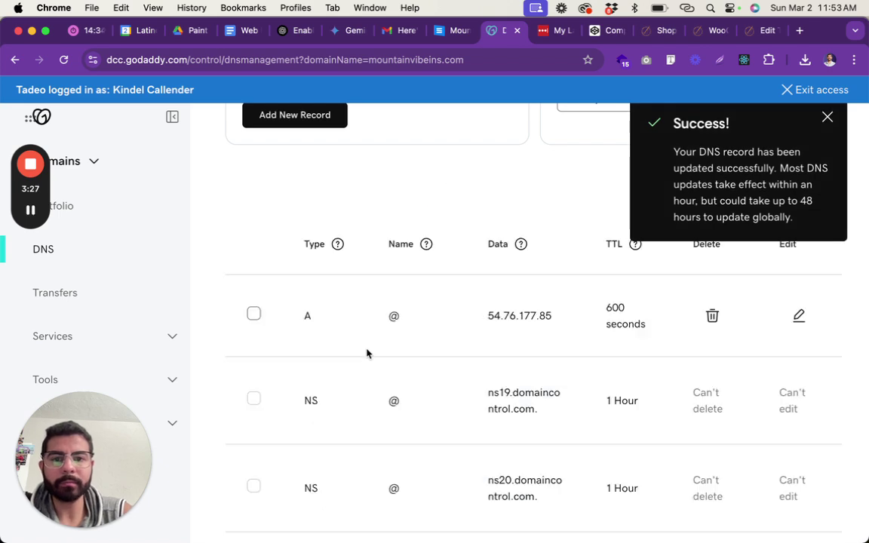
{"action": "scroll", "coordinate": [465, 330], "scroll_direction": "up", "scroll_amount": 4}
{"action": "scroll", "coordinate": [465, 330], "scroll_direction": "down", "scroll_amount": 3}
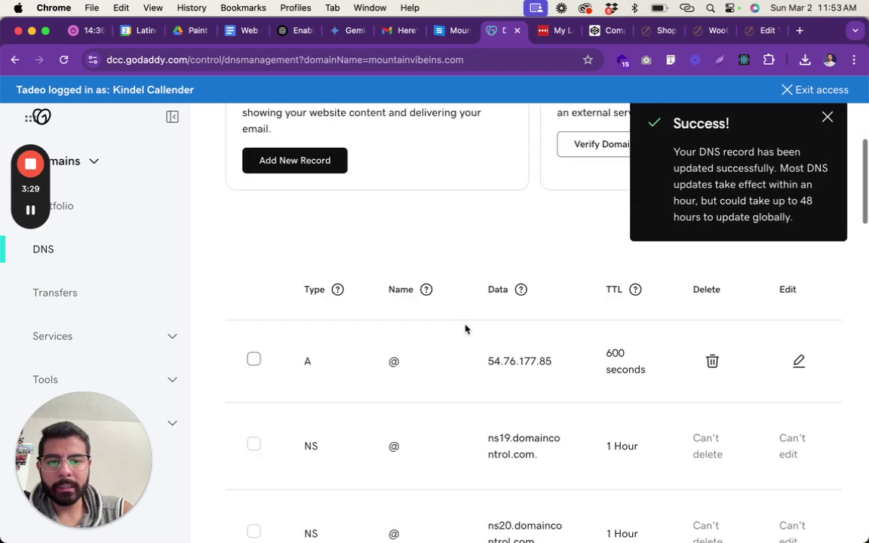
{"action": "scroll", "coordinate": [529, 329], "scroll_direction": "down", "scroll_amount": 1}
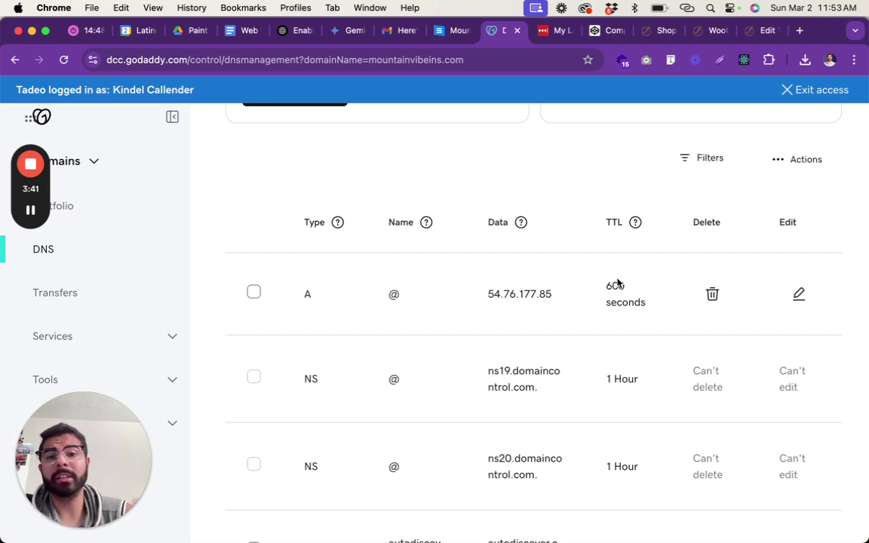
Compare the saved GoDaddy A record against the required IP in SITE123 Domain Settings.
{"action": "key", "text": "ctrl+shift+Tab"}
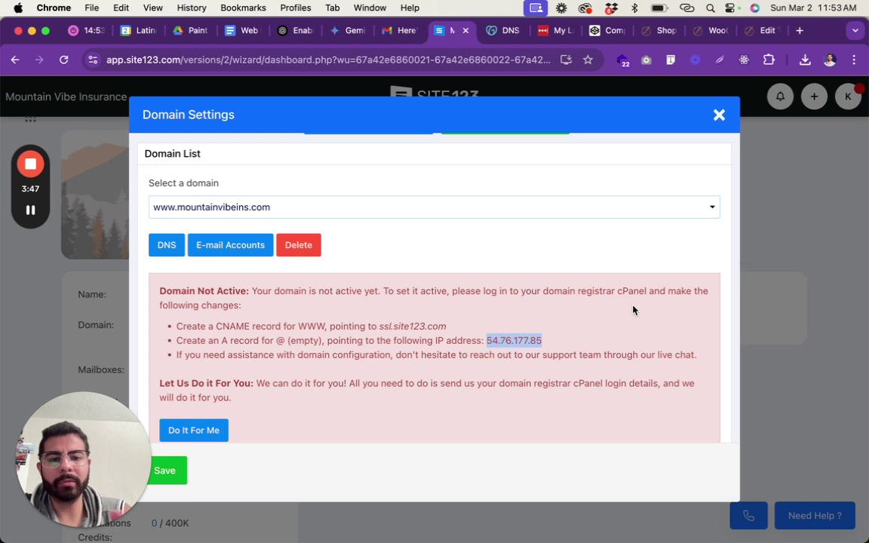
{"action": "scroll", "coordinate": [358, 427], "scroll_direction": "down", "scroll_amount": 1}
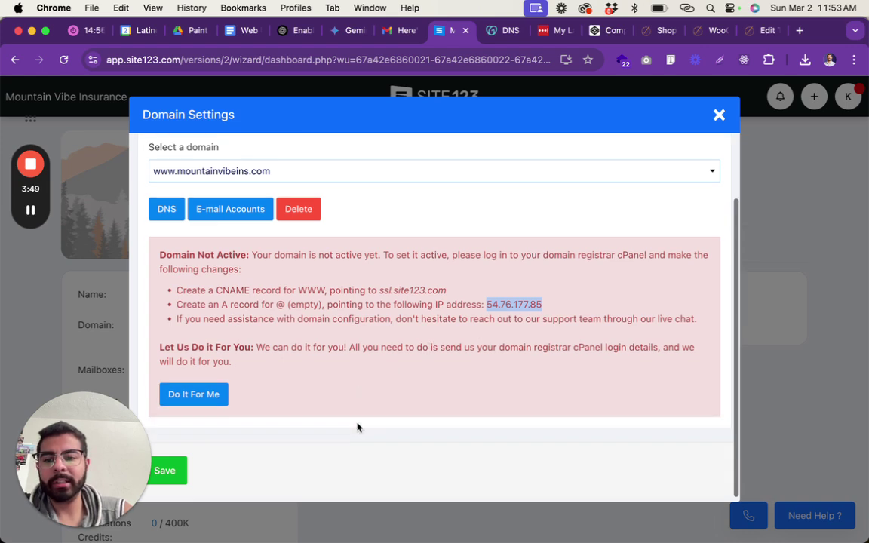
{"action": "scroll", "coordinate": [358, 428], "scroll_direction": "up", "scroll_amount": 2}
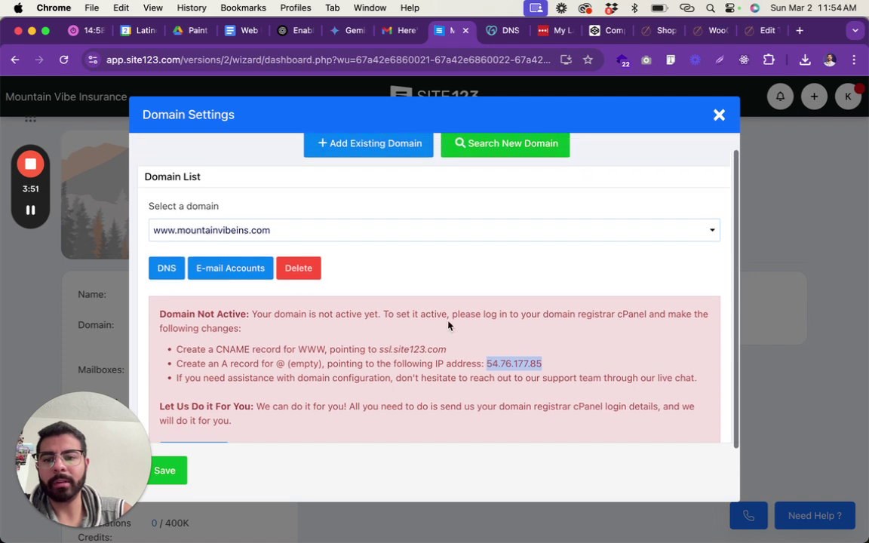
{"action": "scroll", "coordinate": [397, 330], "scroll_direction": "down", "scroll_amount": 2}
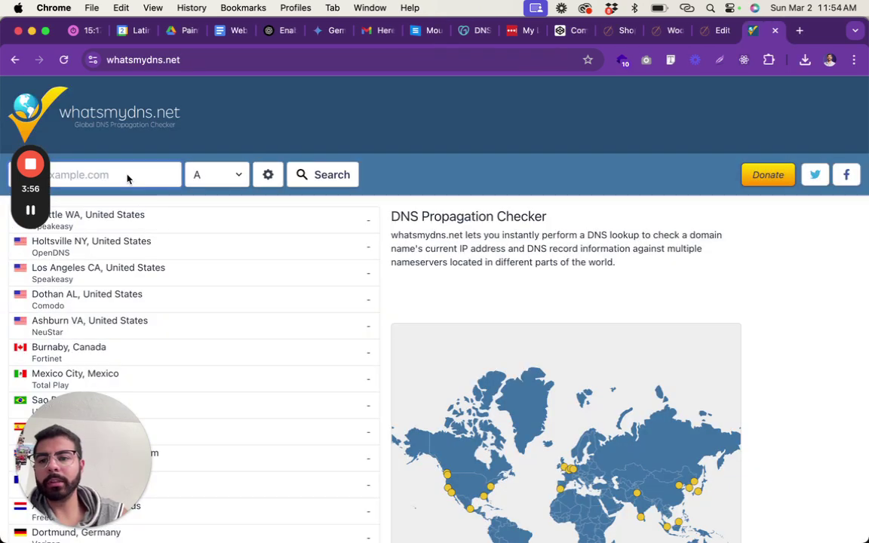
{"action": "left_click", "coordinate": [117, 174]}
{"action": "left_click", "coordinate": [441, 32]}
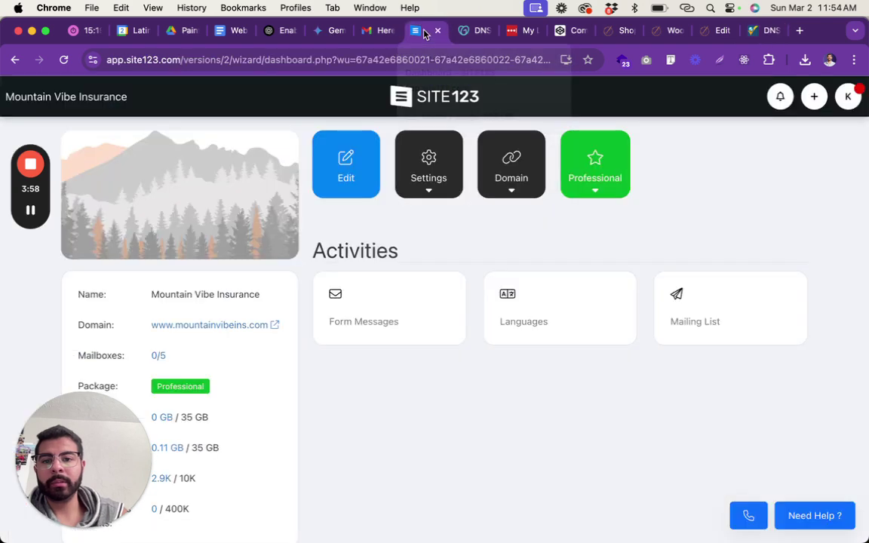
{"action": "right_click", "coordinate": [213, 327]}
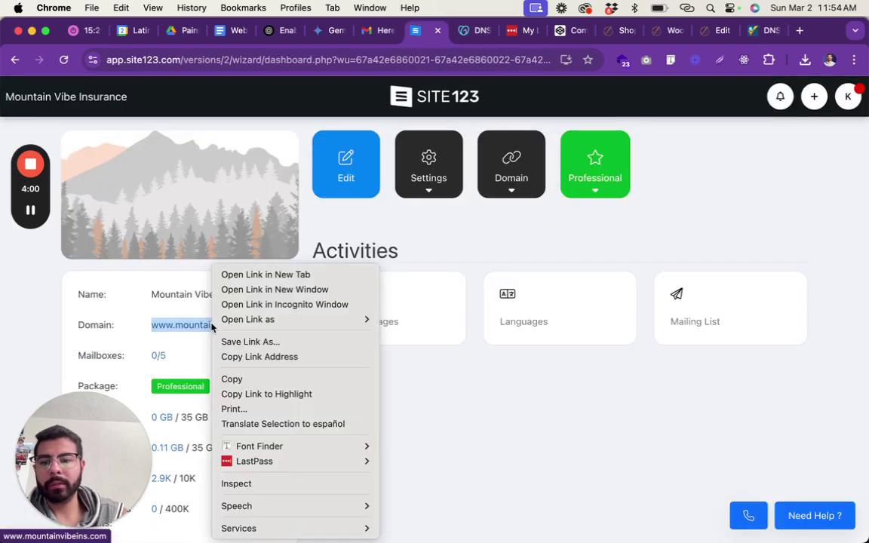
{"action": "left_click", "coordinate": [228, 380]}
{"action": "left_click", "coordinate": [762, 31]}
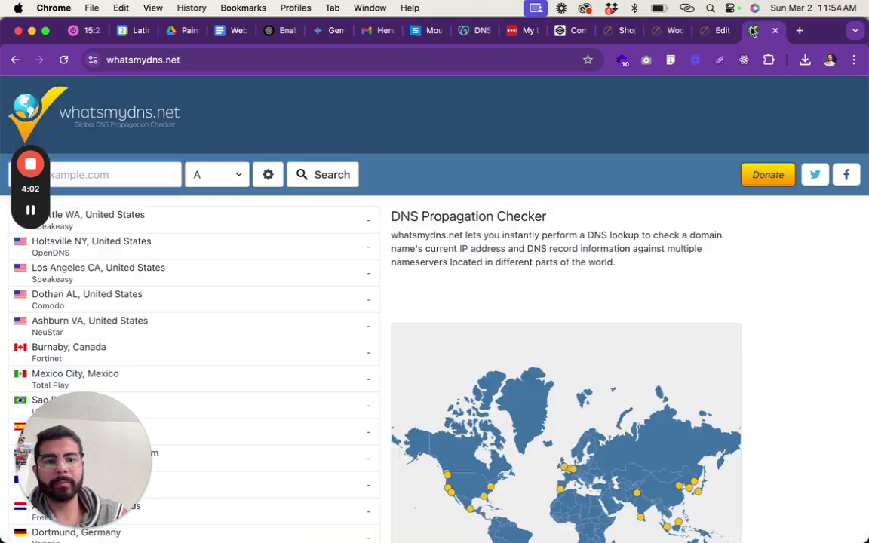
{"action": "left_click", "coordinate": [118, 175]}
{"action": "key", "text": "super+v"}
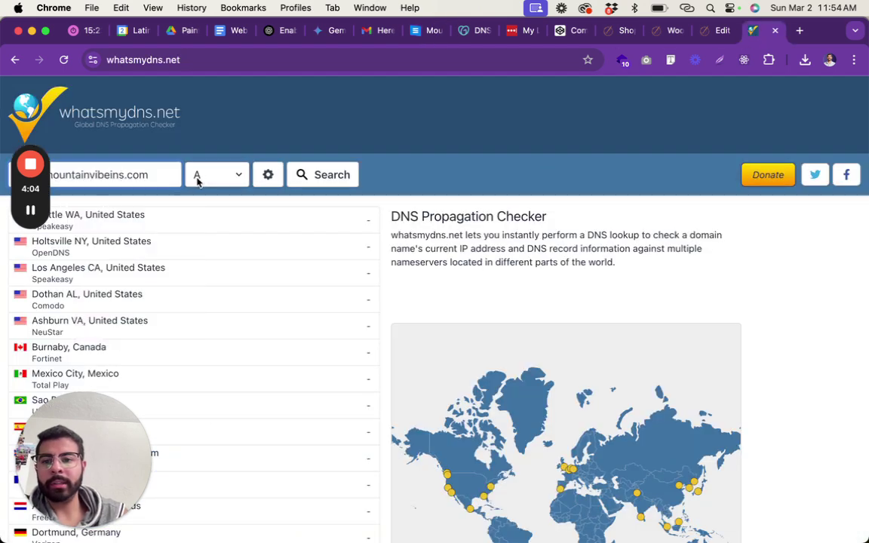
{"action": "left_click", "coordinate": [311, 177]}
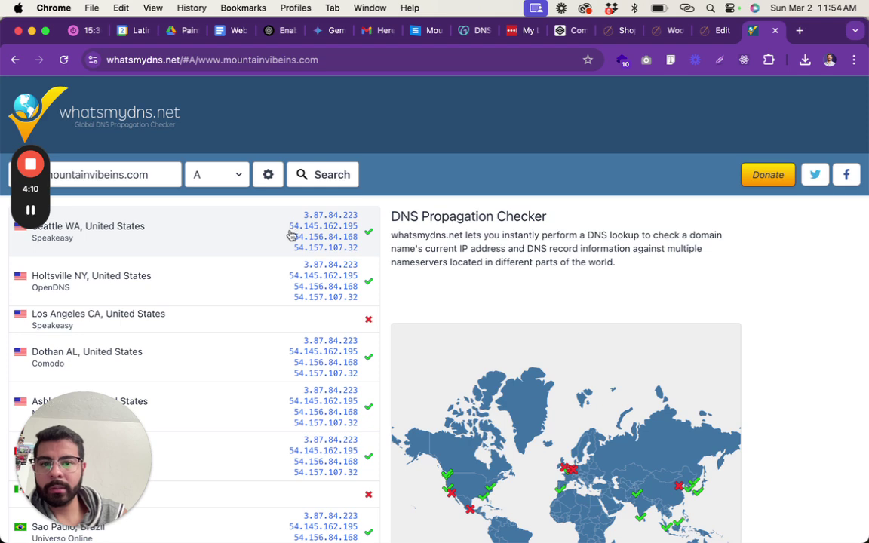
{"action": "left_click", "coordinate": [423, 30]}
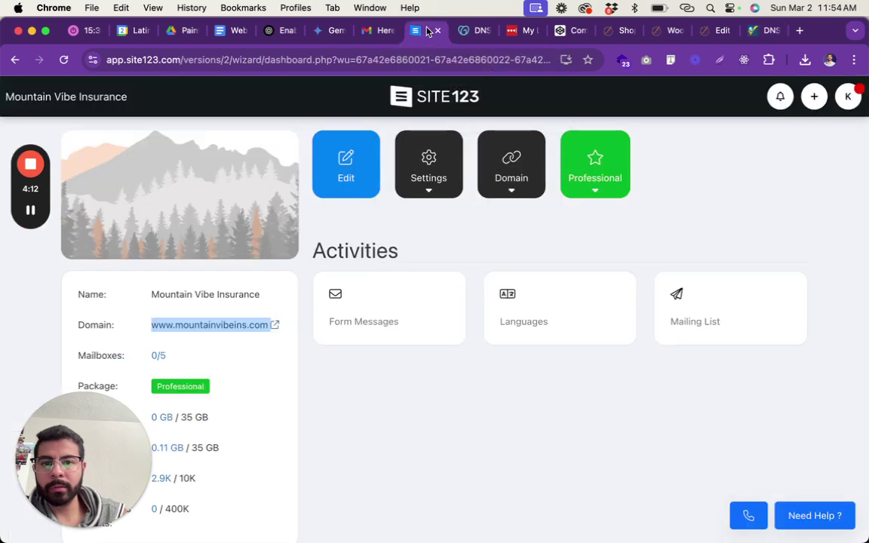
{"action": "left_click", "coordinate": [509, 184]}
{"action": "left_click", "coordinate": [530, 220]}
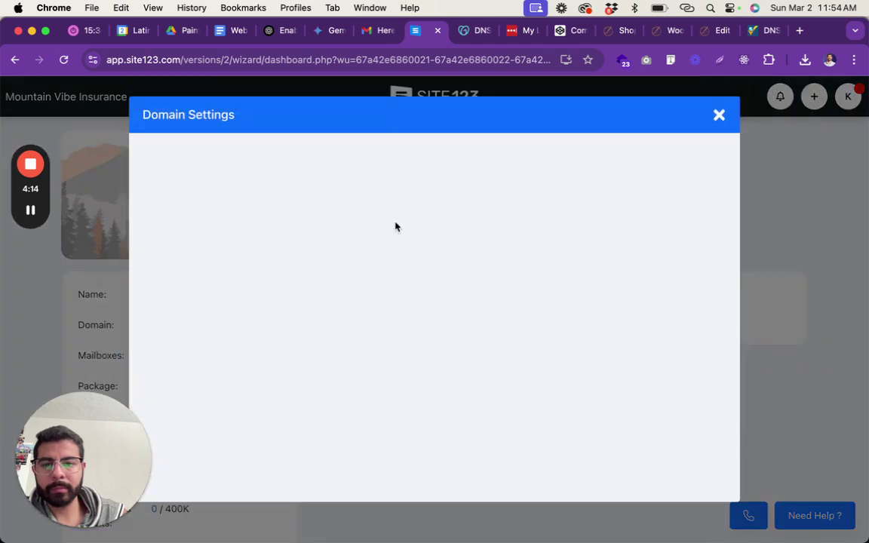
{"action": "scroll", "coordinate": [370, 291], "scroll_direction": "down", "scroll_amount": 2}
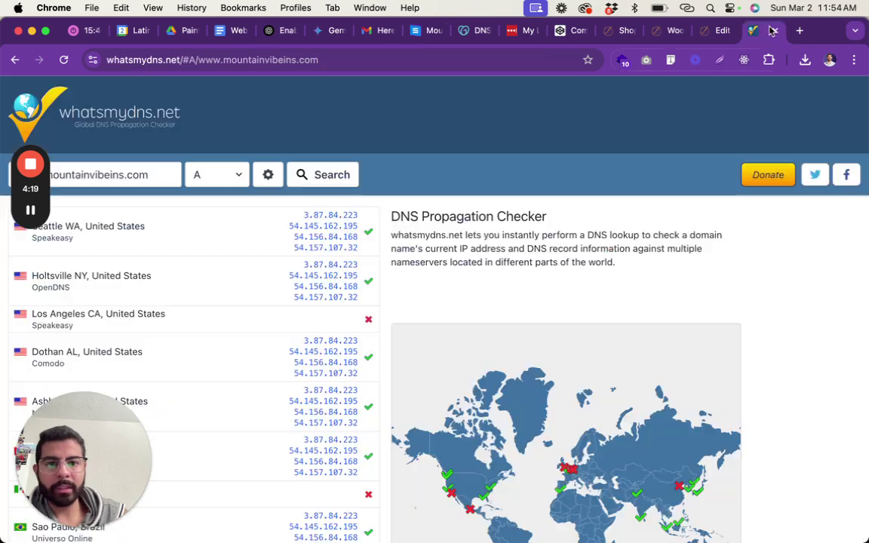
{"action": "left_click", "coordinate": [763, 30]}
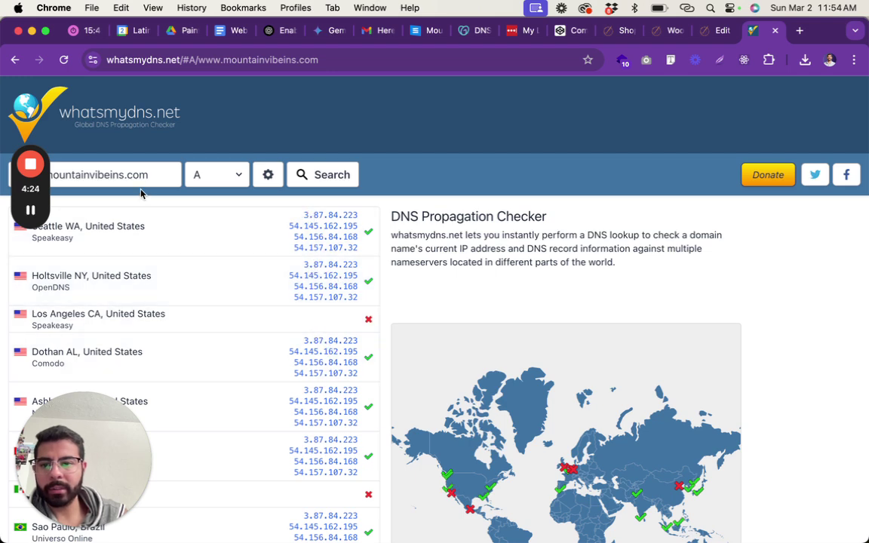
{"action": "left_click", "coordinate": [113, 175]}
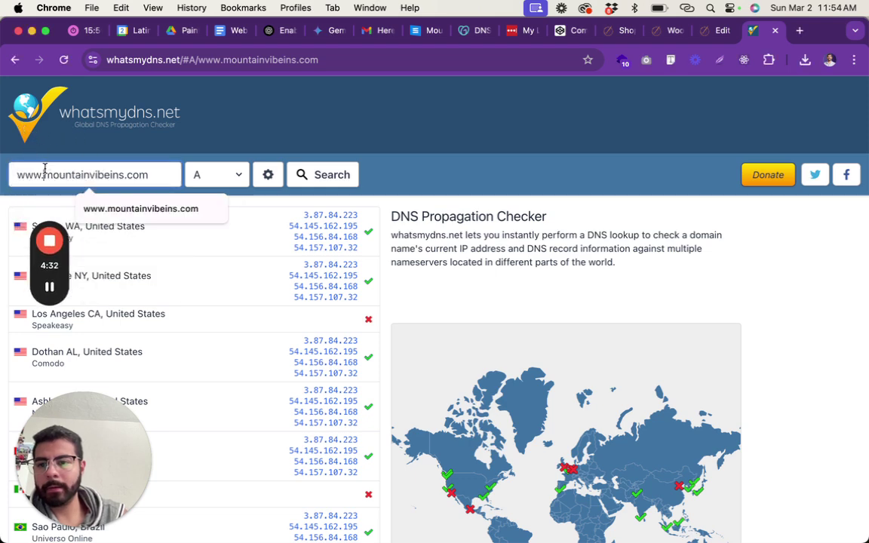
Run an A lookup for mountainvibeins.com, confirming it resolves to 54.76.177.85.
{"action": "double_click", "coordinate": [45, 171]}
{"action": "key", "text": "BackSpace"}
{"action": "key", "text": "BackSpace"}
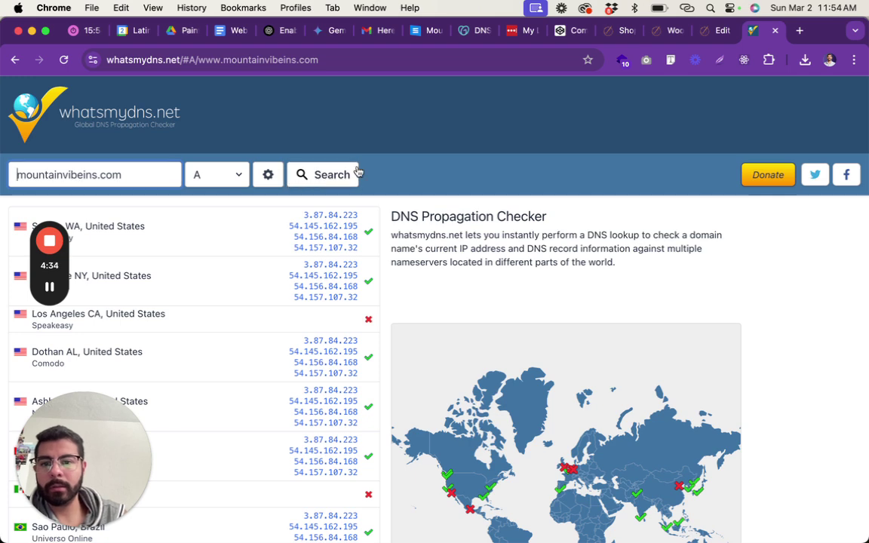
{"action": "left_click", "coordinate": [358, 174]}
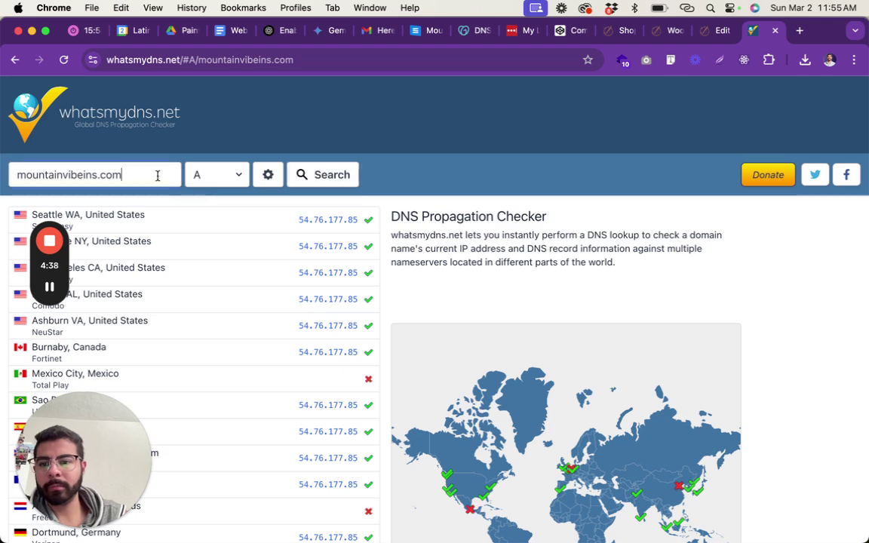
{"action": "type", "text": "www."}
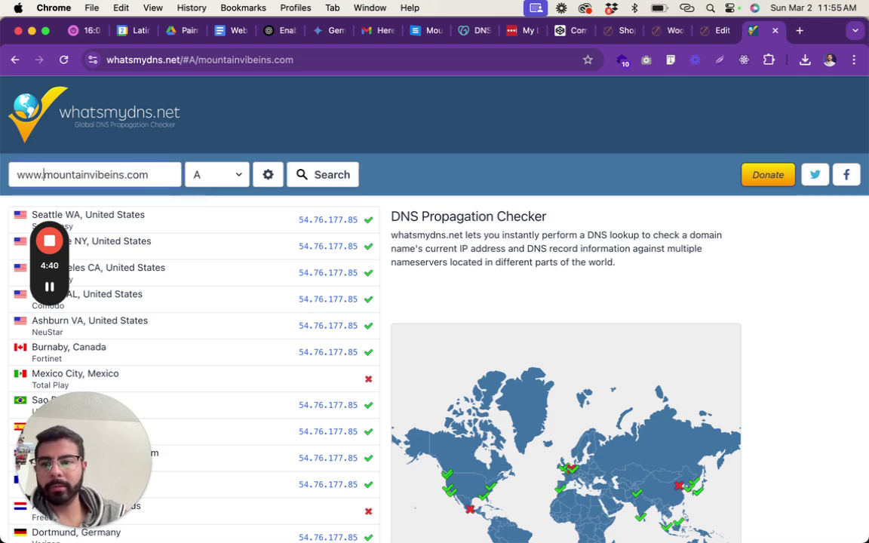
{"action": "left_click", "coordinate": [195, 178]}
{"action": "left_click", "coordinate": [217, 212]}
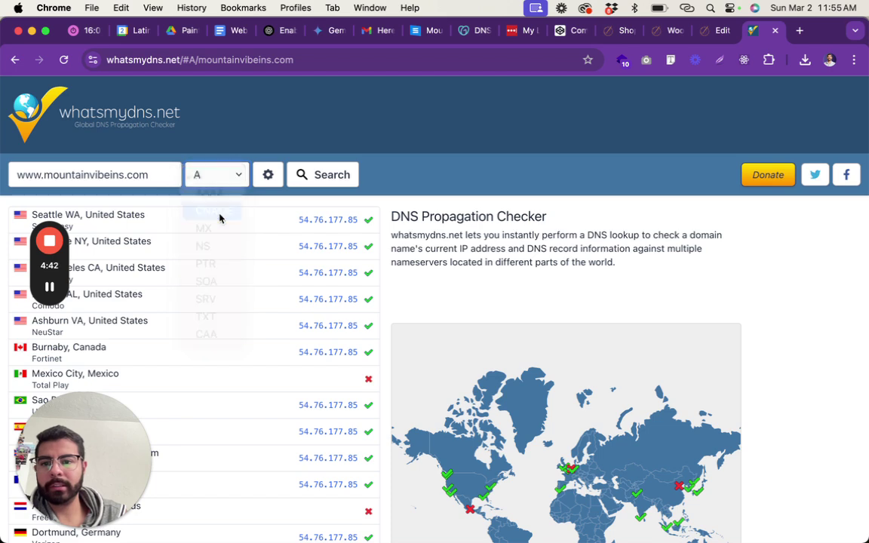
{"action": "left_click", "coordinate": [325, 183]}
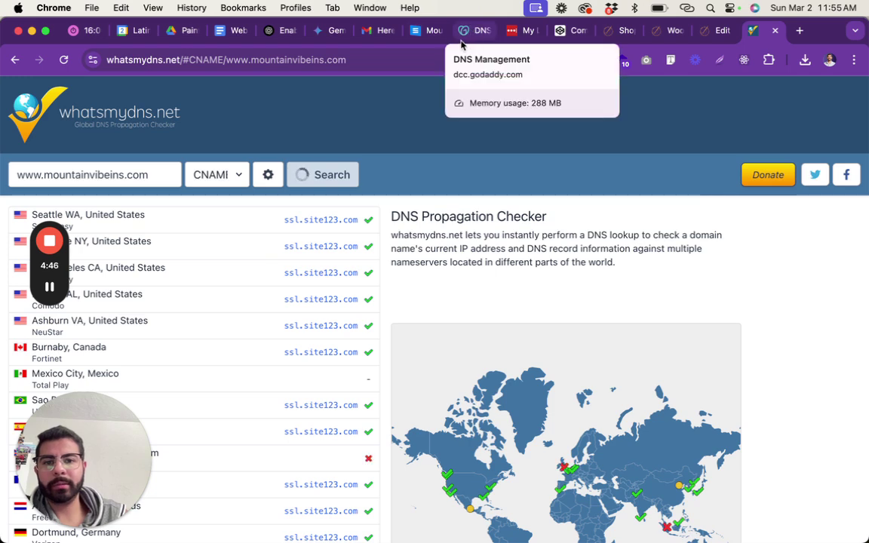
{"action": "left_click", "coordinate": [427, 32]}
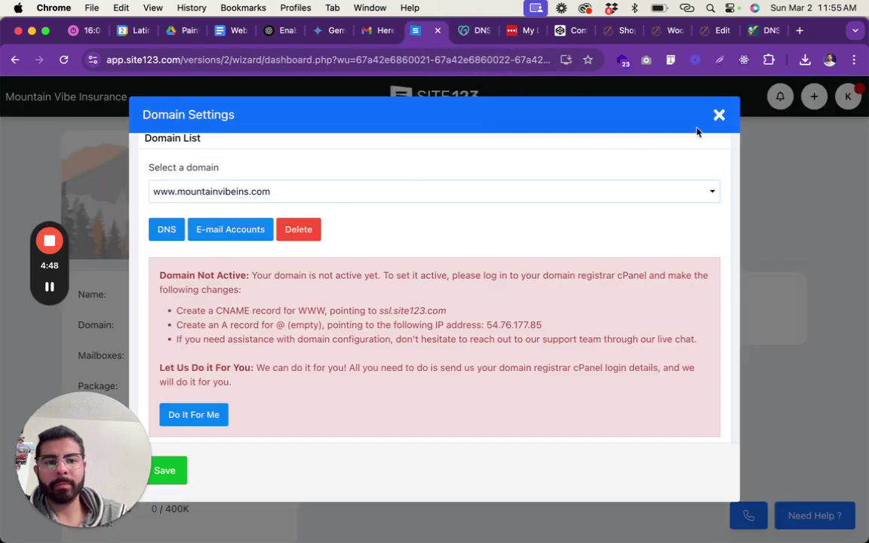
Close Domain Settings and load the copied mountainvibeins.com link in a new browser tab.
{"action": "left_click", "coordinate": [719, 114]}
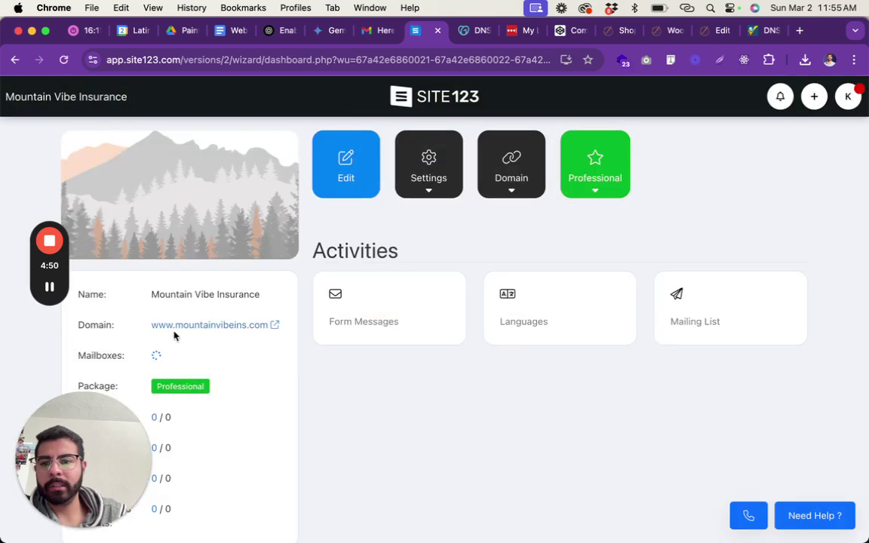
{"action": "right_click", "coordinate": [217, 326]}
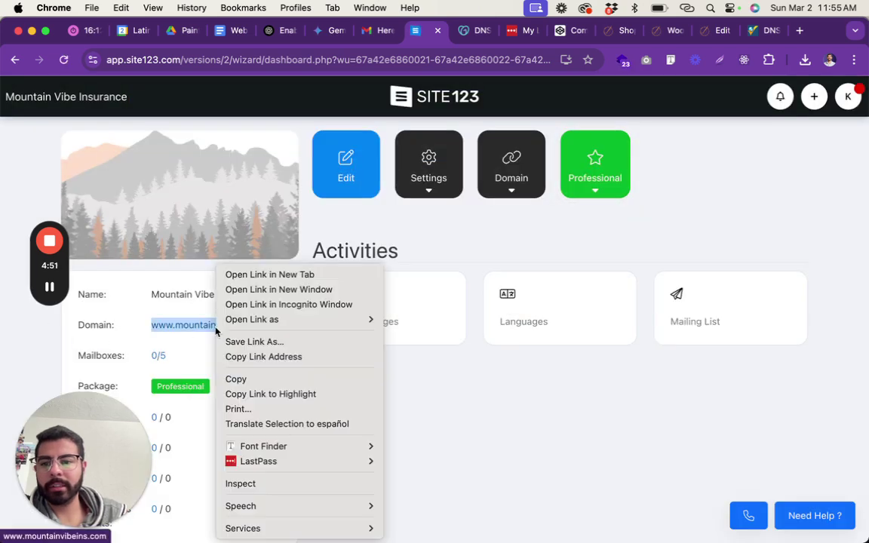
{"action": "left_click", "coordinate": [283, 380]}
{"action": "key", "text": "ctrl+t"}
{"action": "key", "text": "ctrl+v"}
{"action": "key", "text": "Return"}
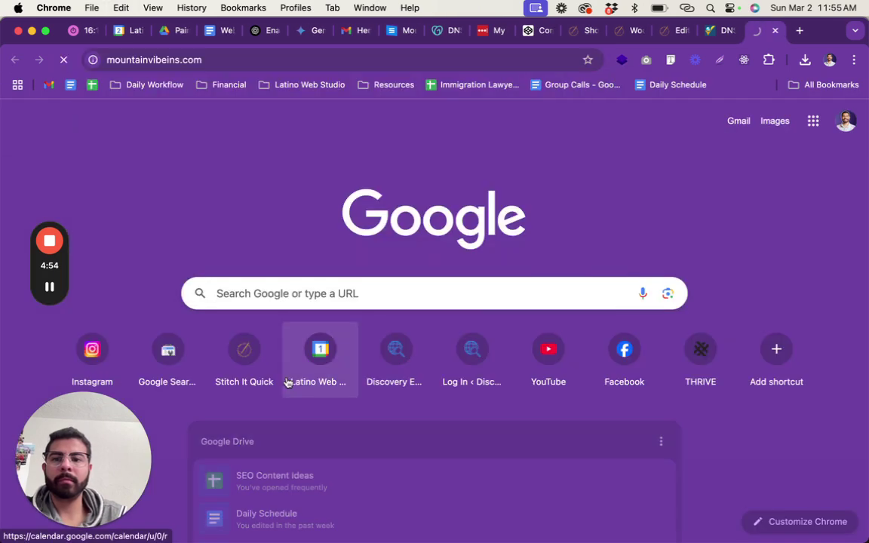